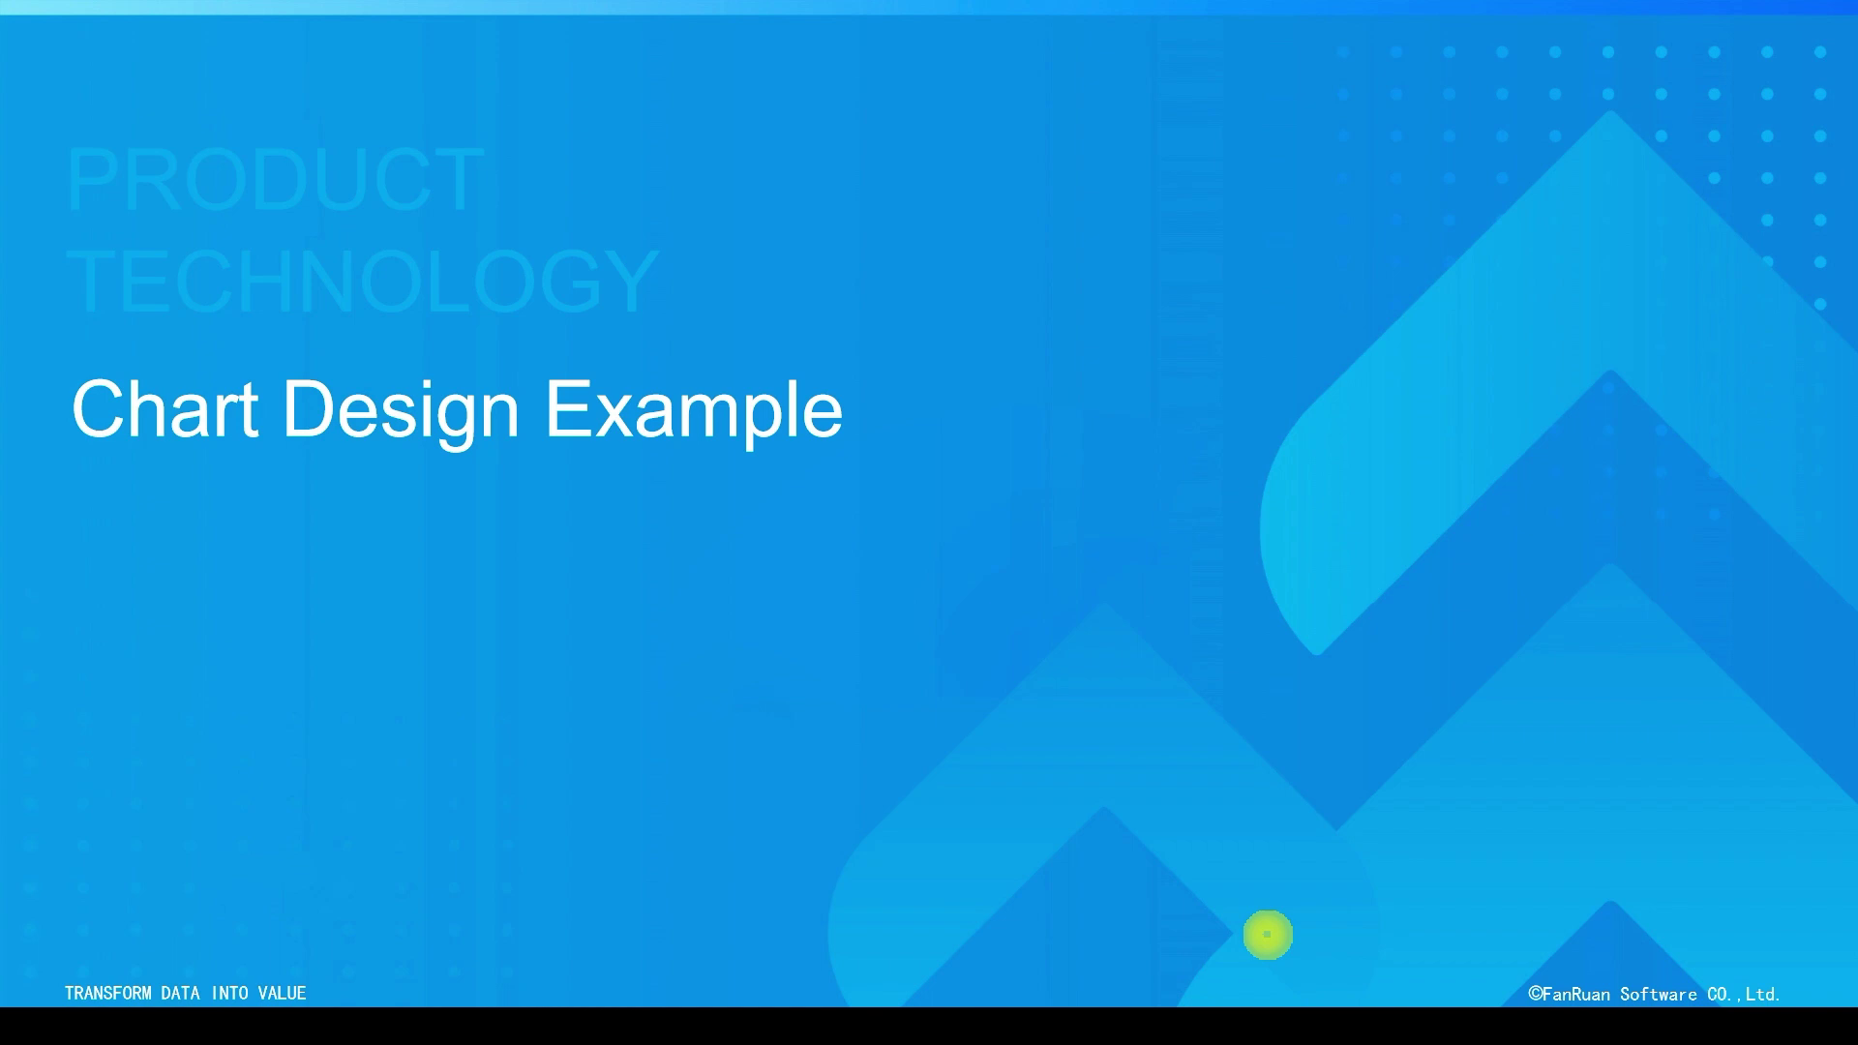
Advance past the Chart Design Example title slide to the four chart-design steps slide
click(1267, 935)
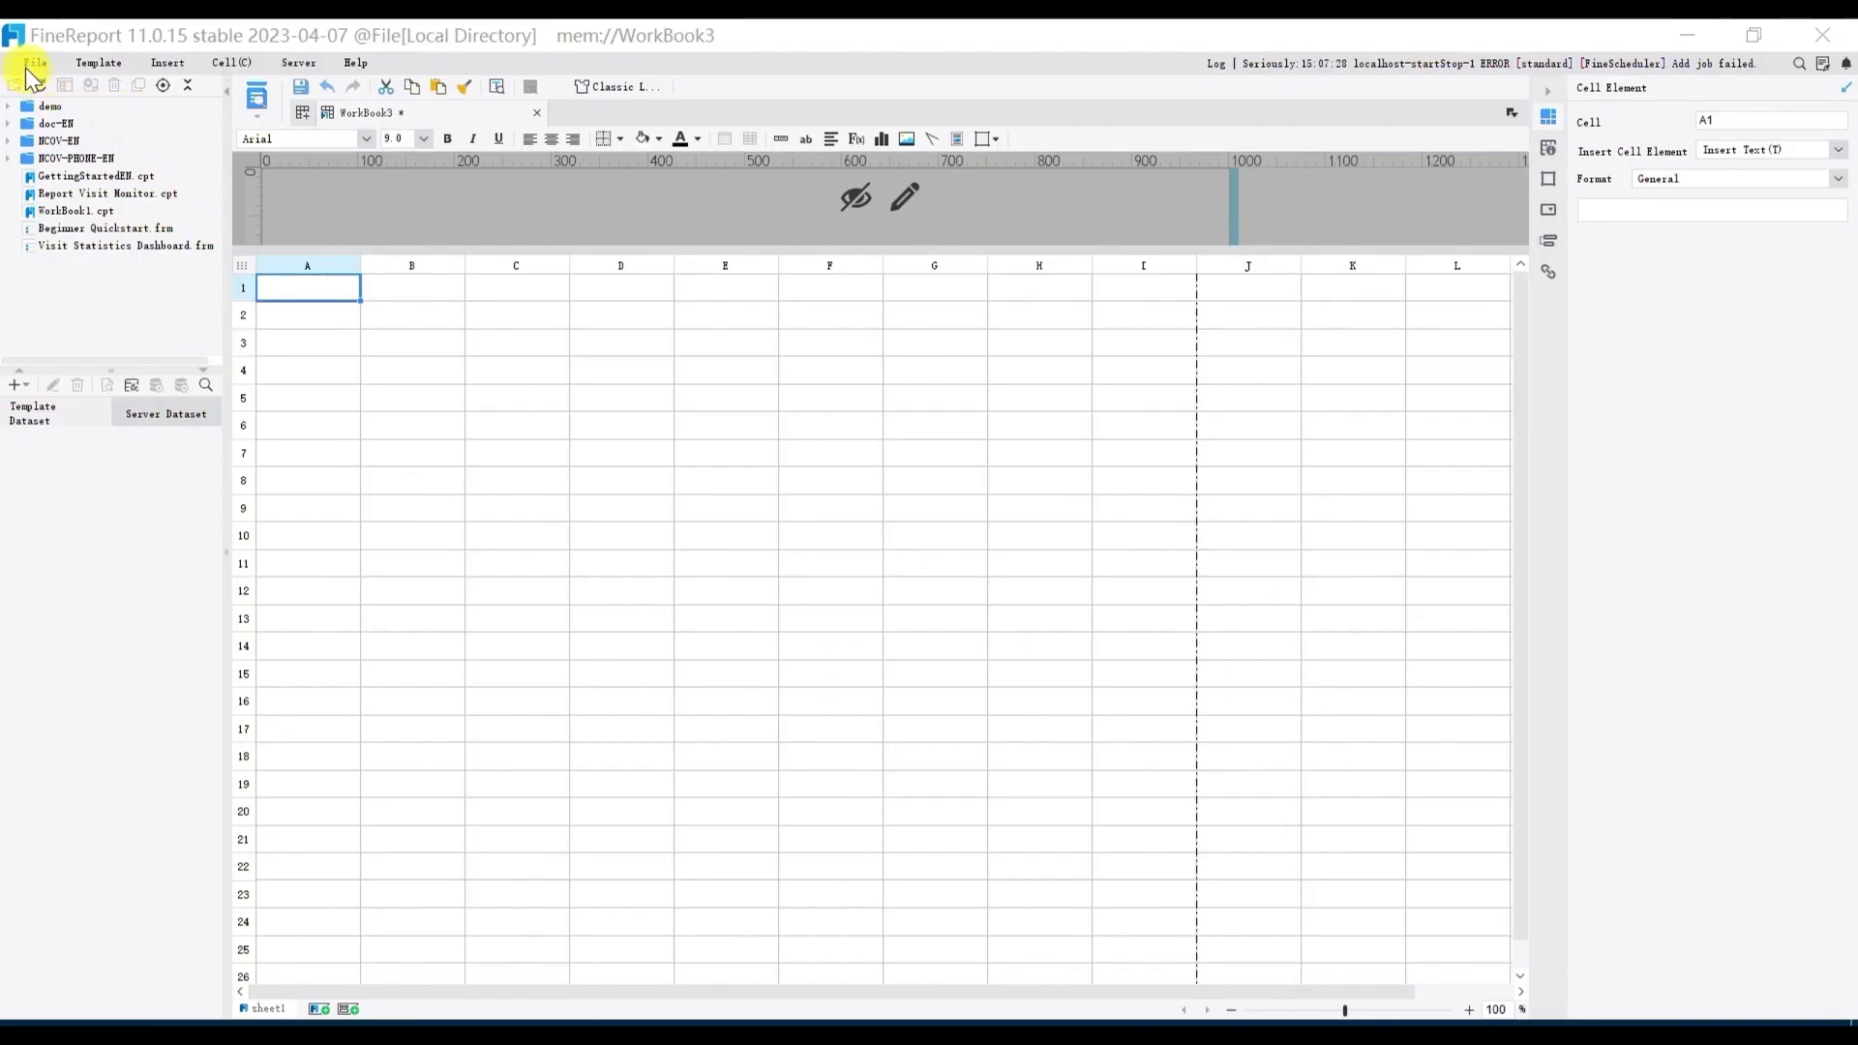
Start a new DB Query template dataset that selects all SALES_VOLUME records
click(33, 65)
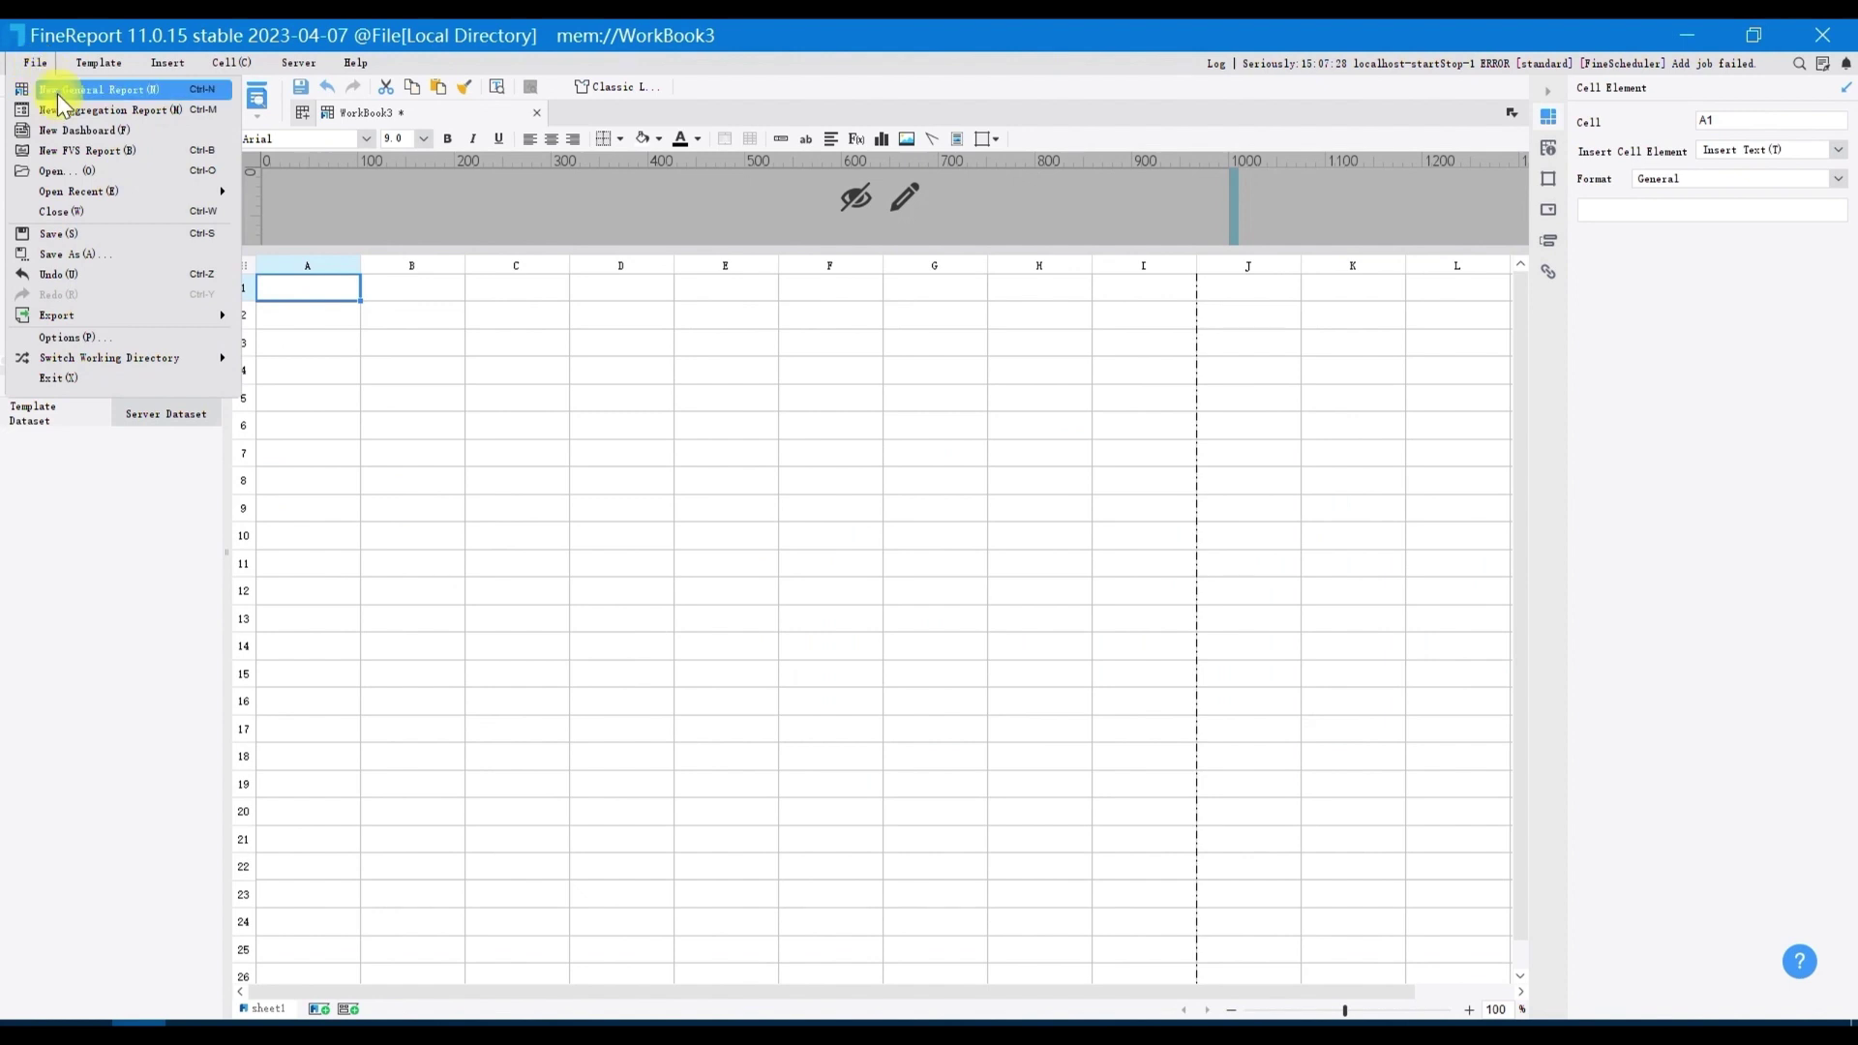
click(32, 418)
click(17, 384)
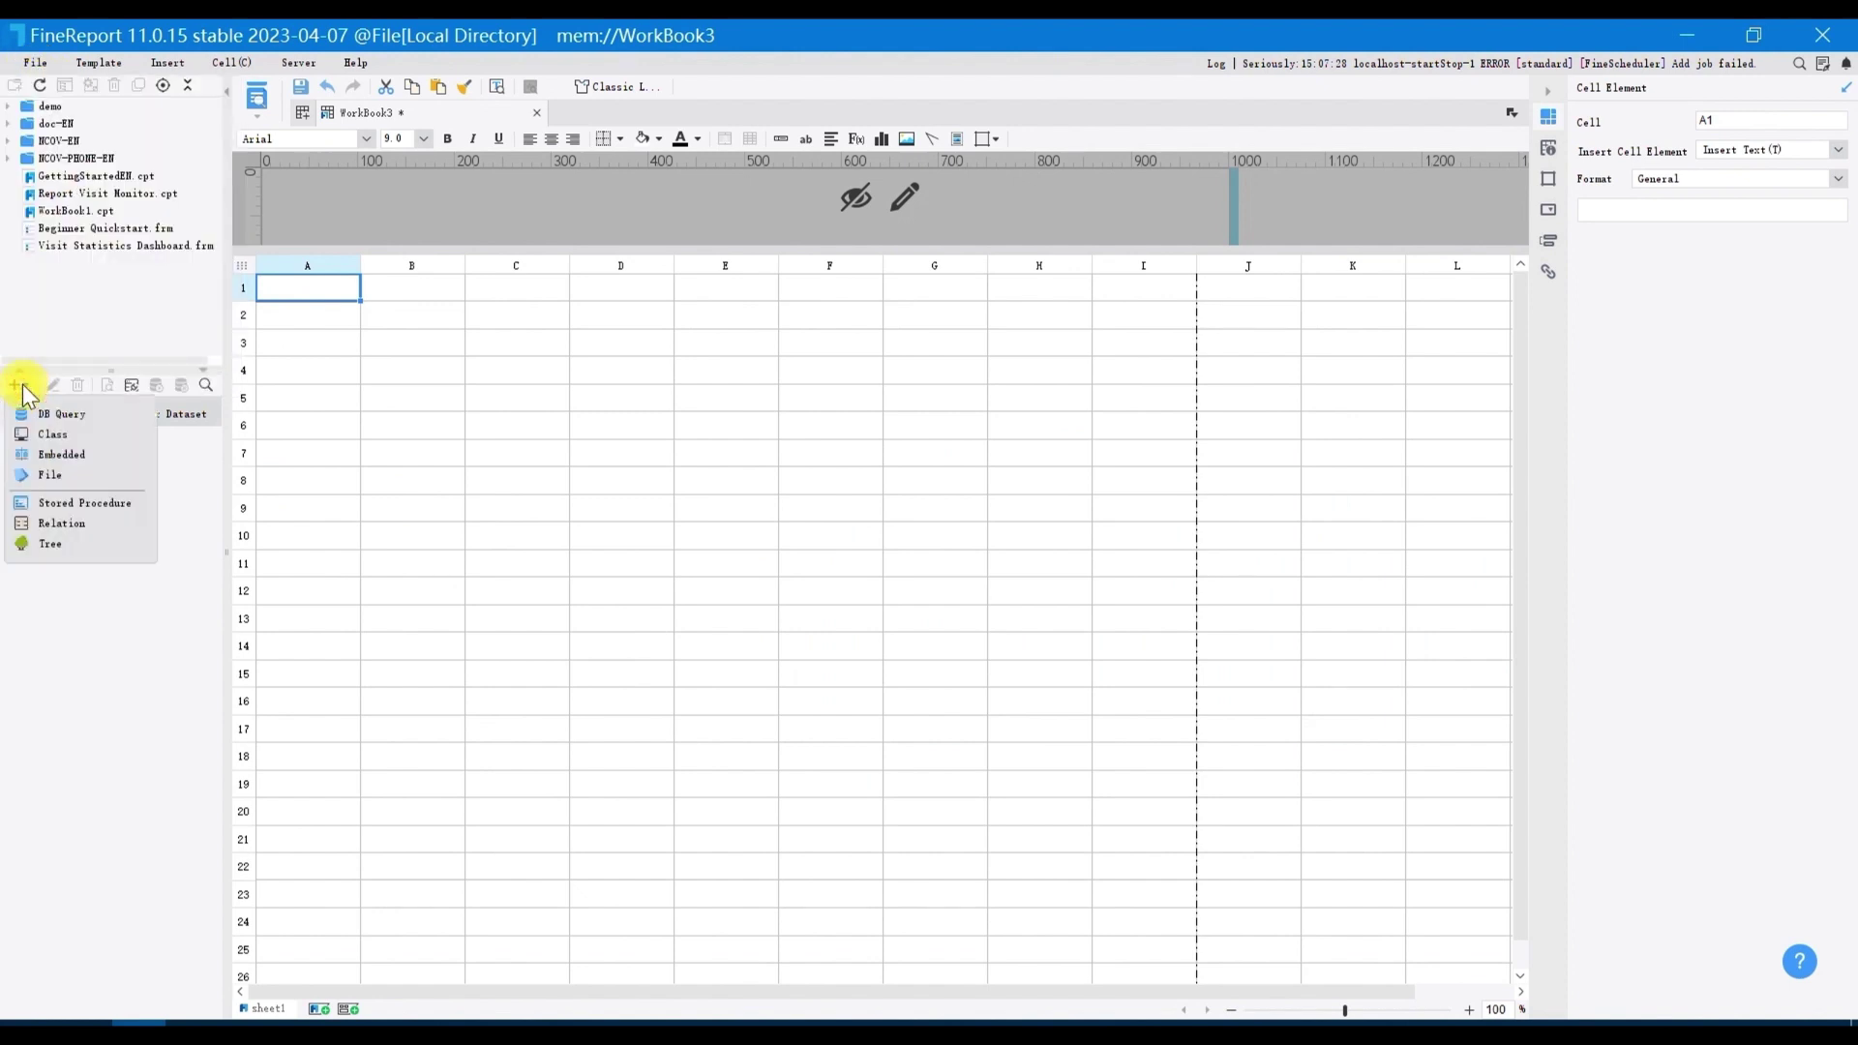
click(59, 414)
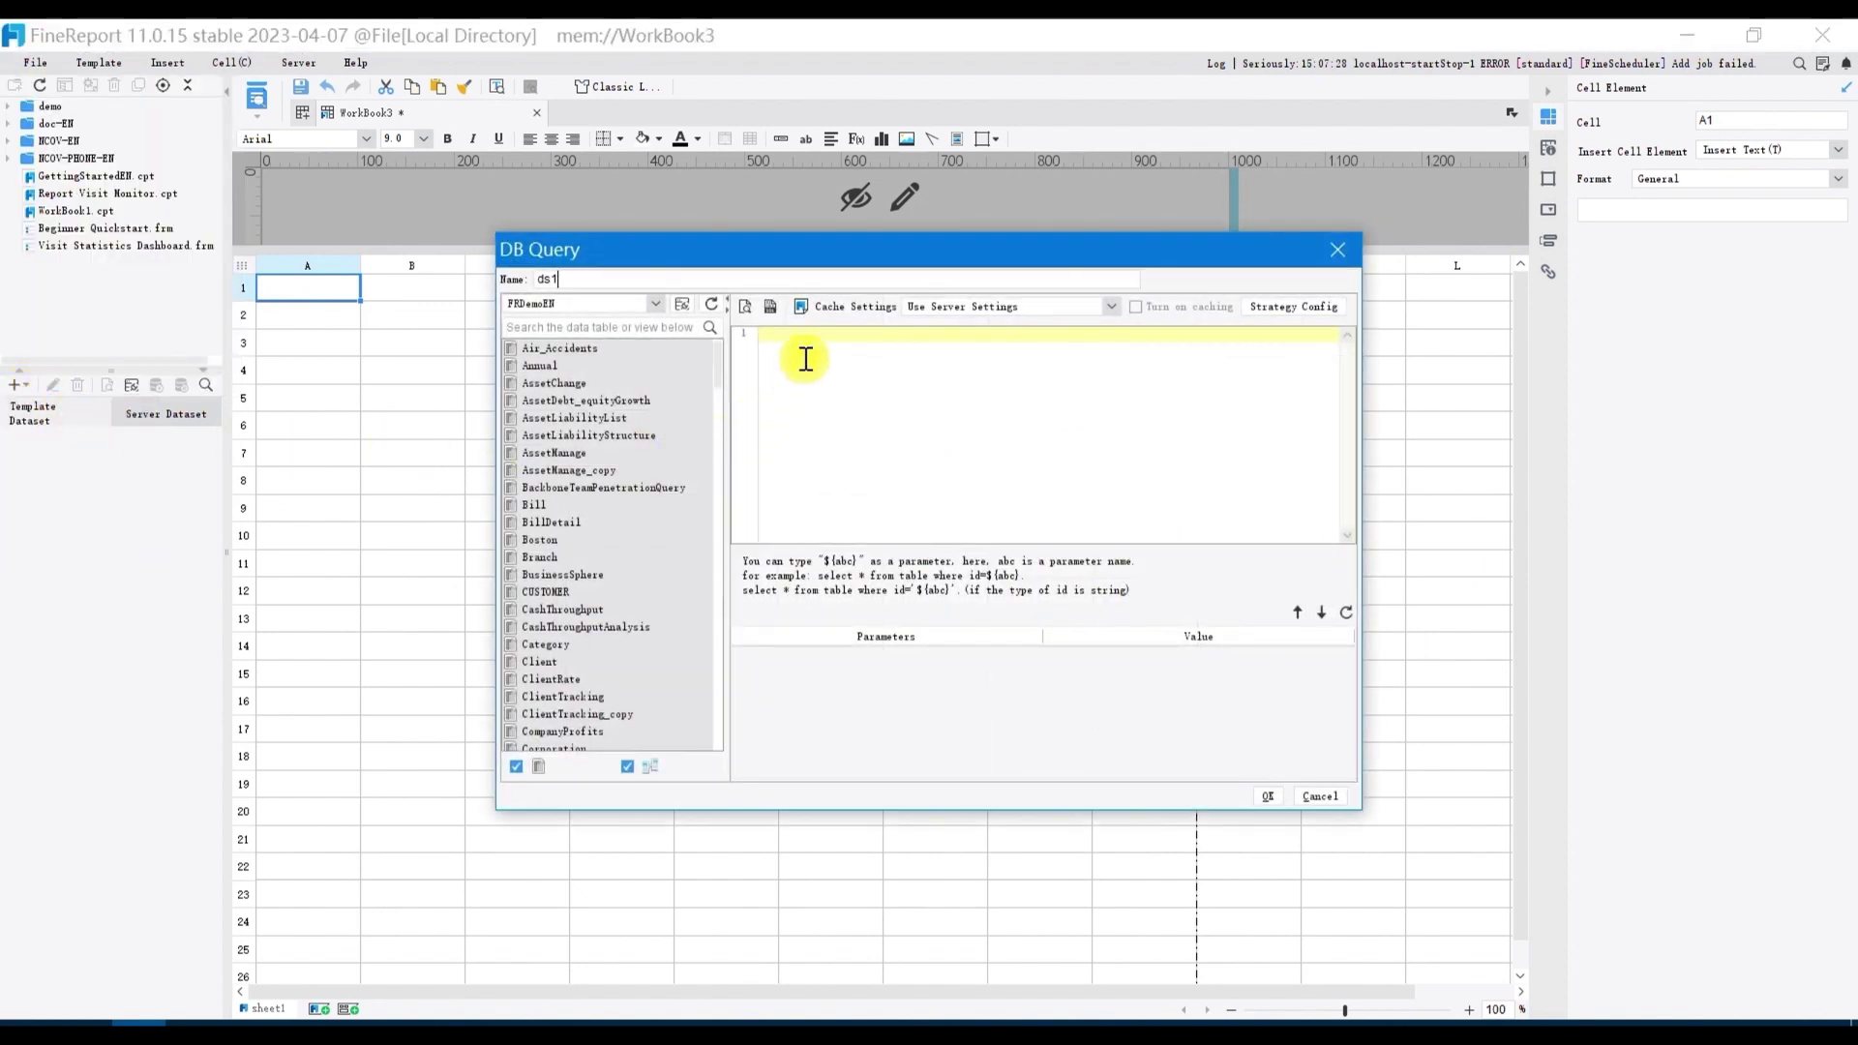
text(SELECT * FROM SALES_VOLUME)
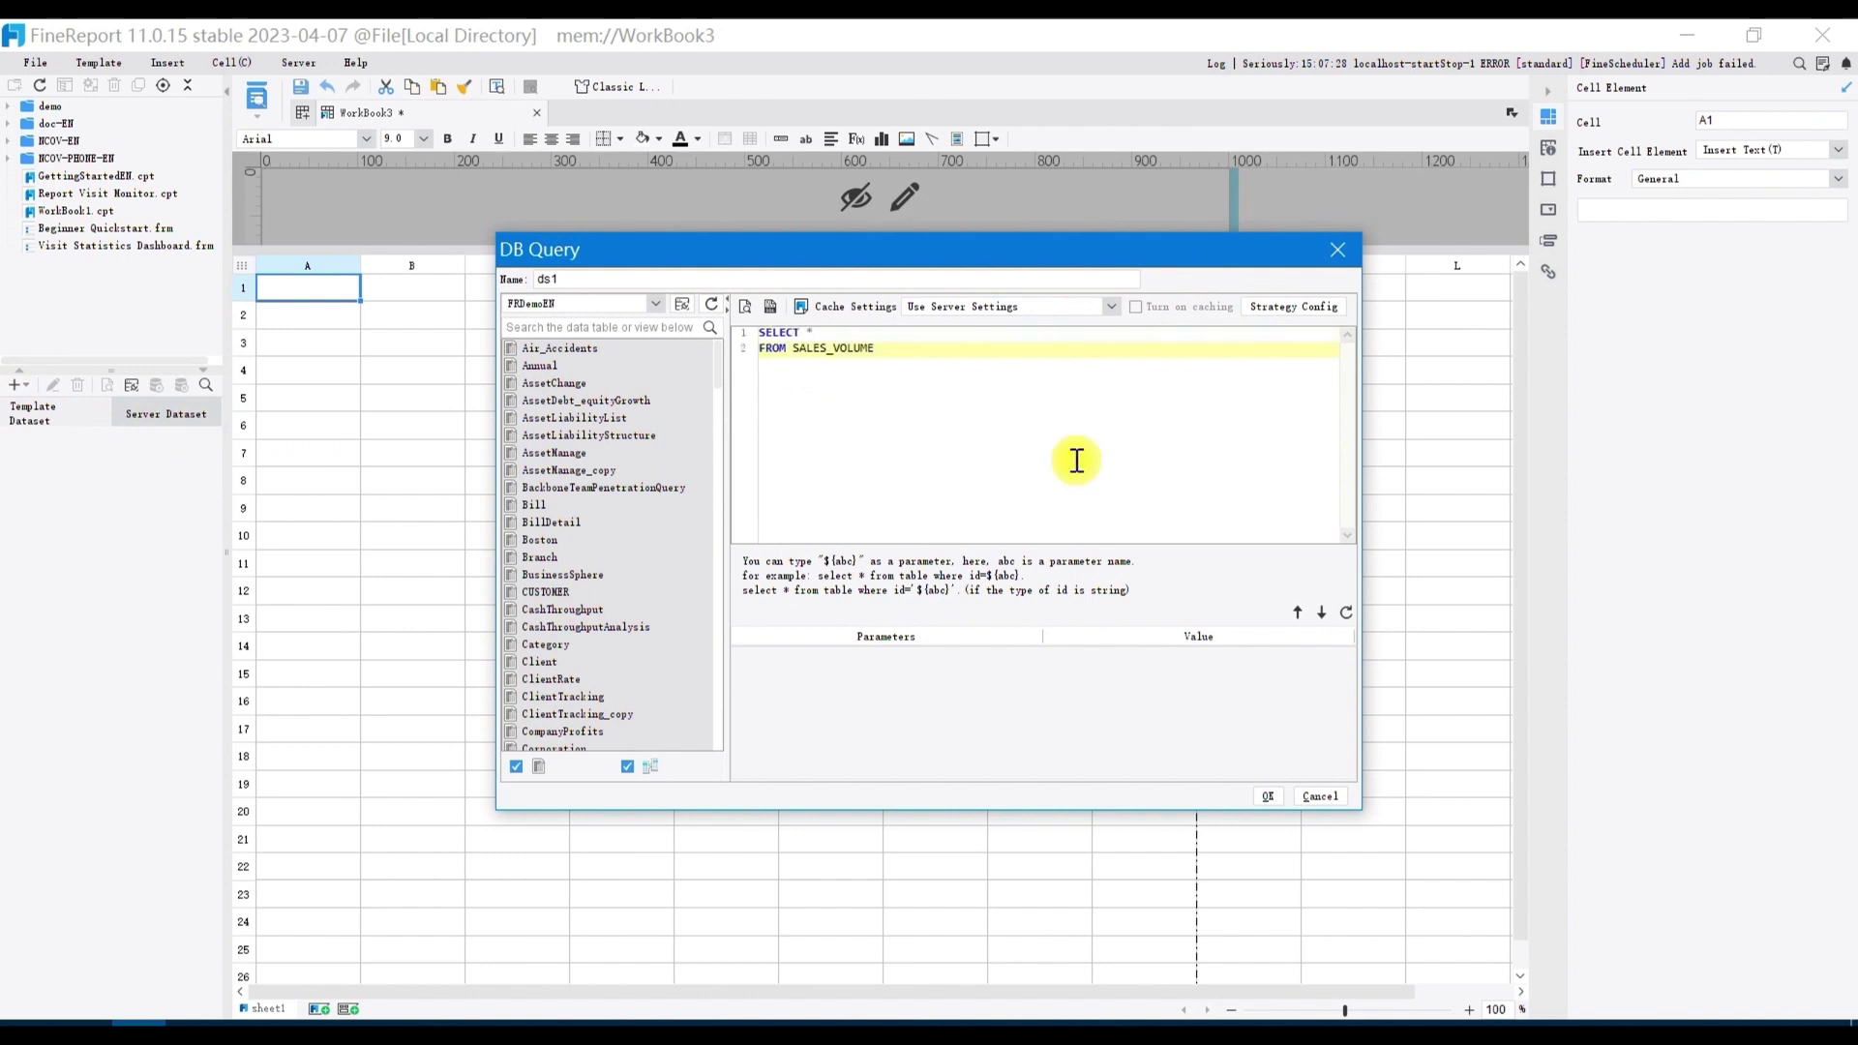
Confirm the SALES_VOLUME query and merge cells A1:E17 into one cell
click(1266, 796)
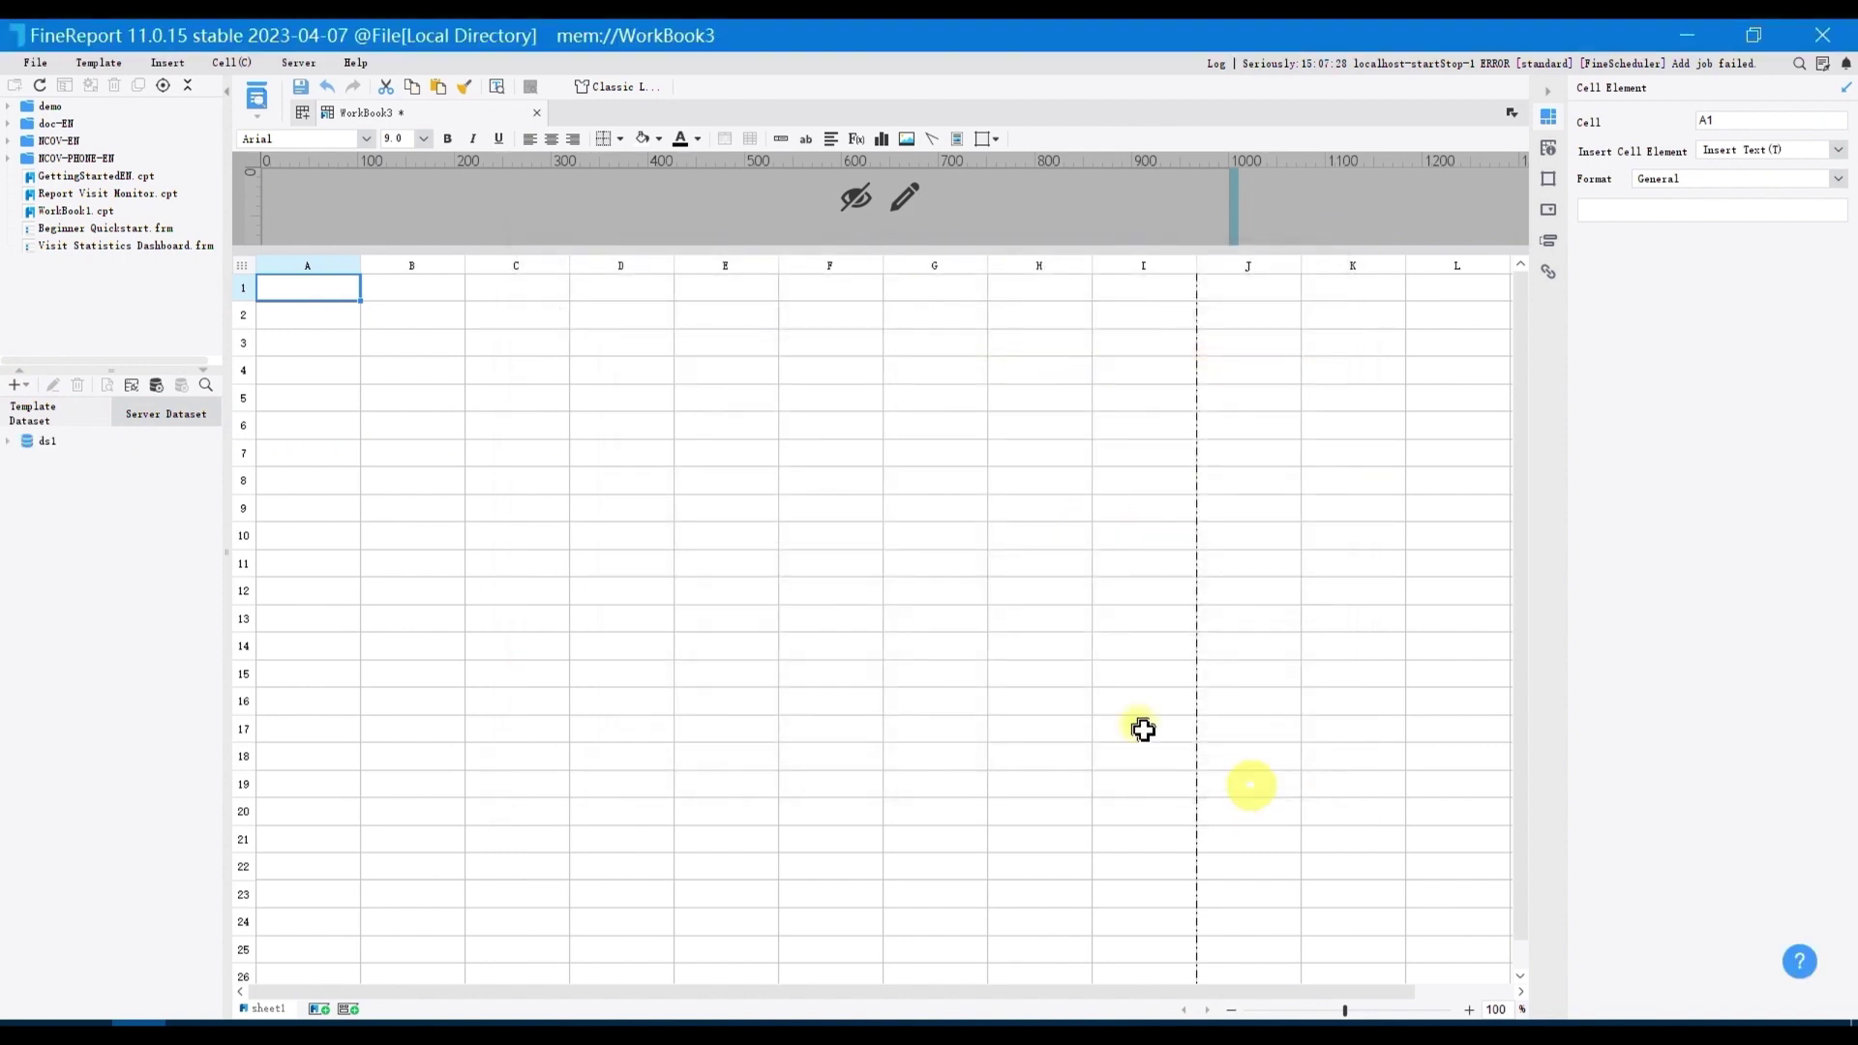
mouse_move(320, 288)
mouse_down()
mouse_move(628, 559)
mouse_move(722, 732)
mouse_up()
click(722, 139)
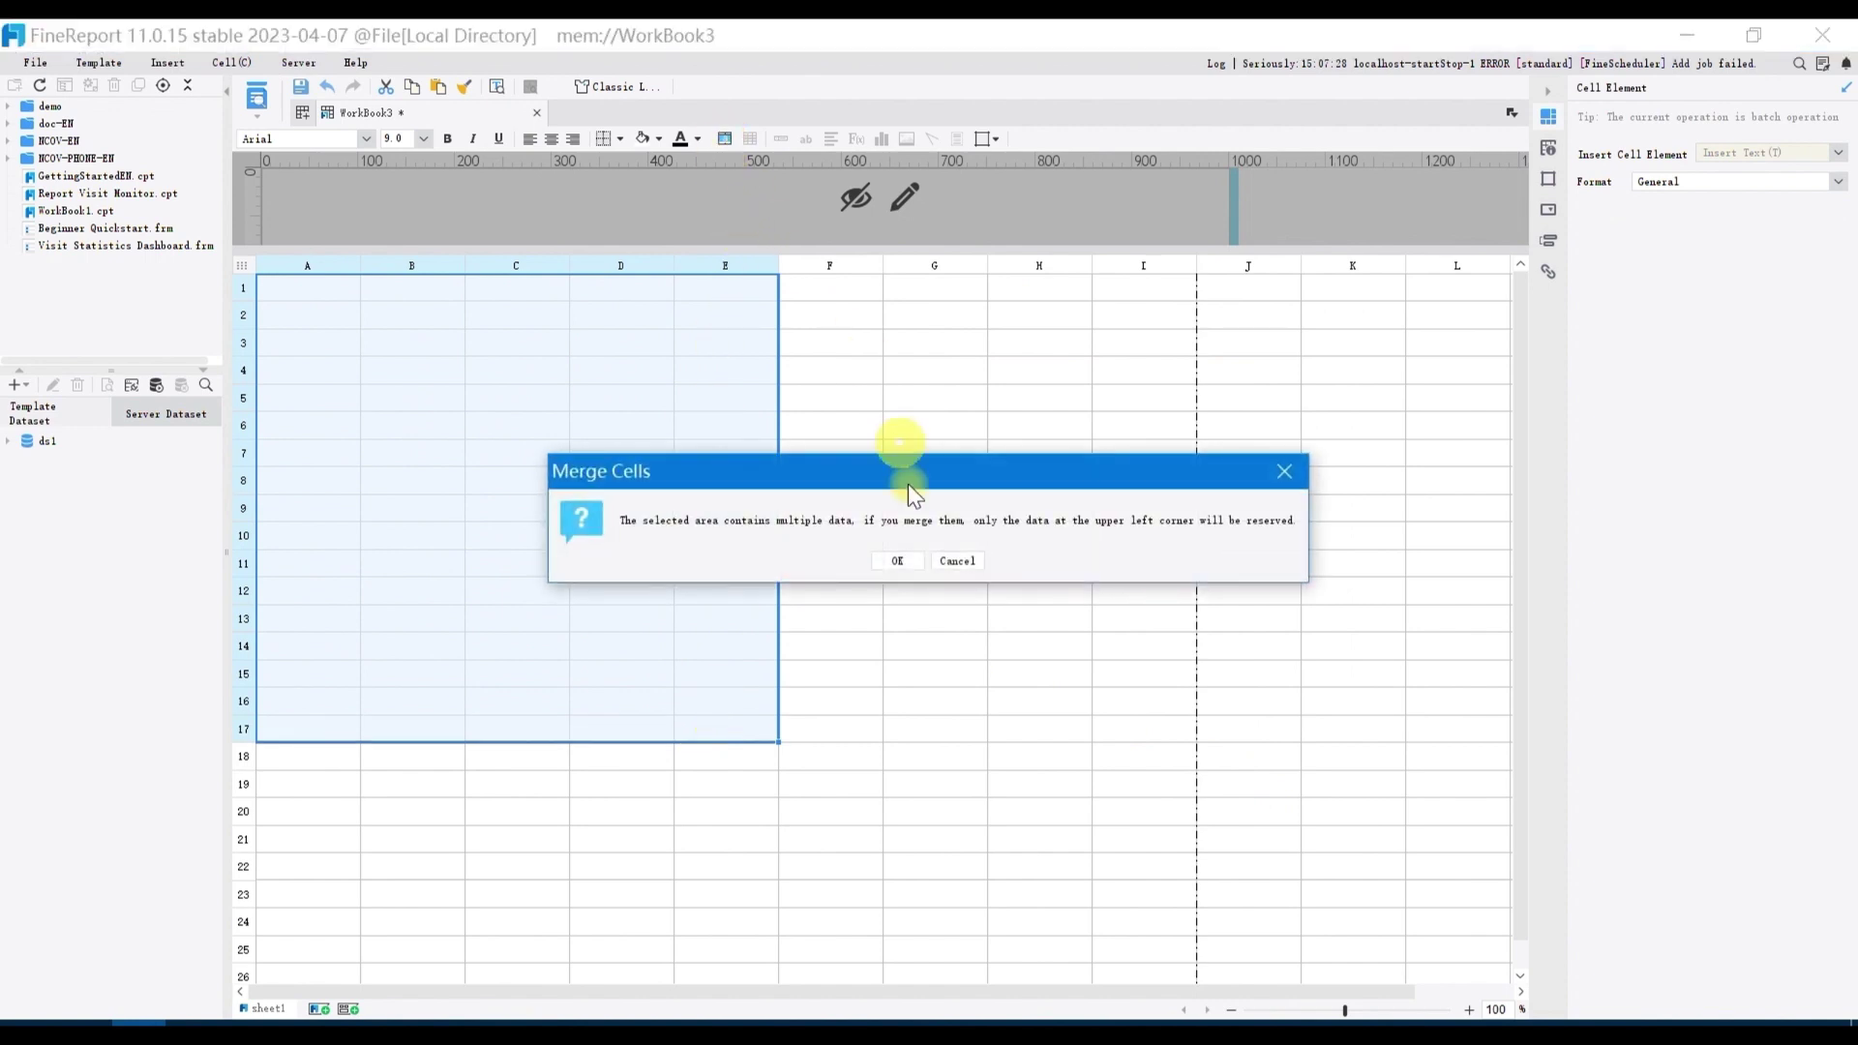
click(896, 560)
Insert a default column chart into the merged A1:E17 cell
click(882, 139)
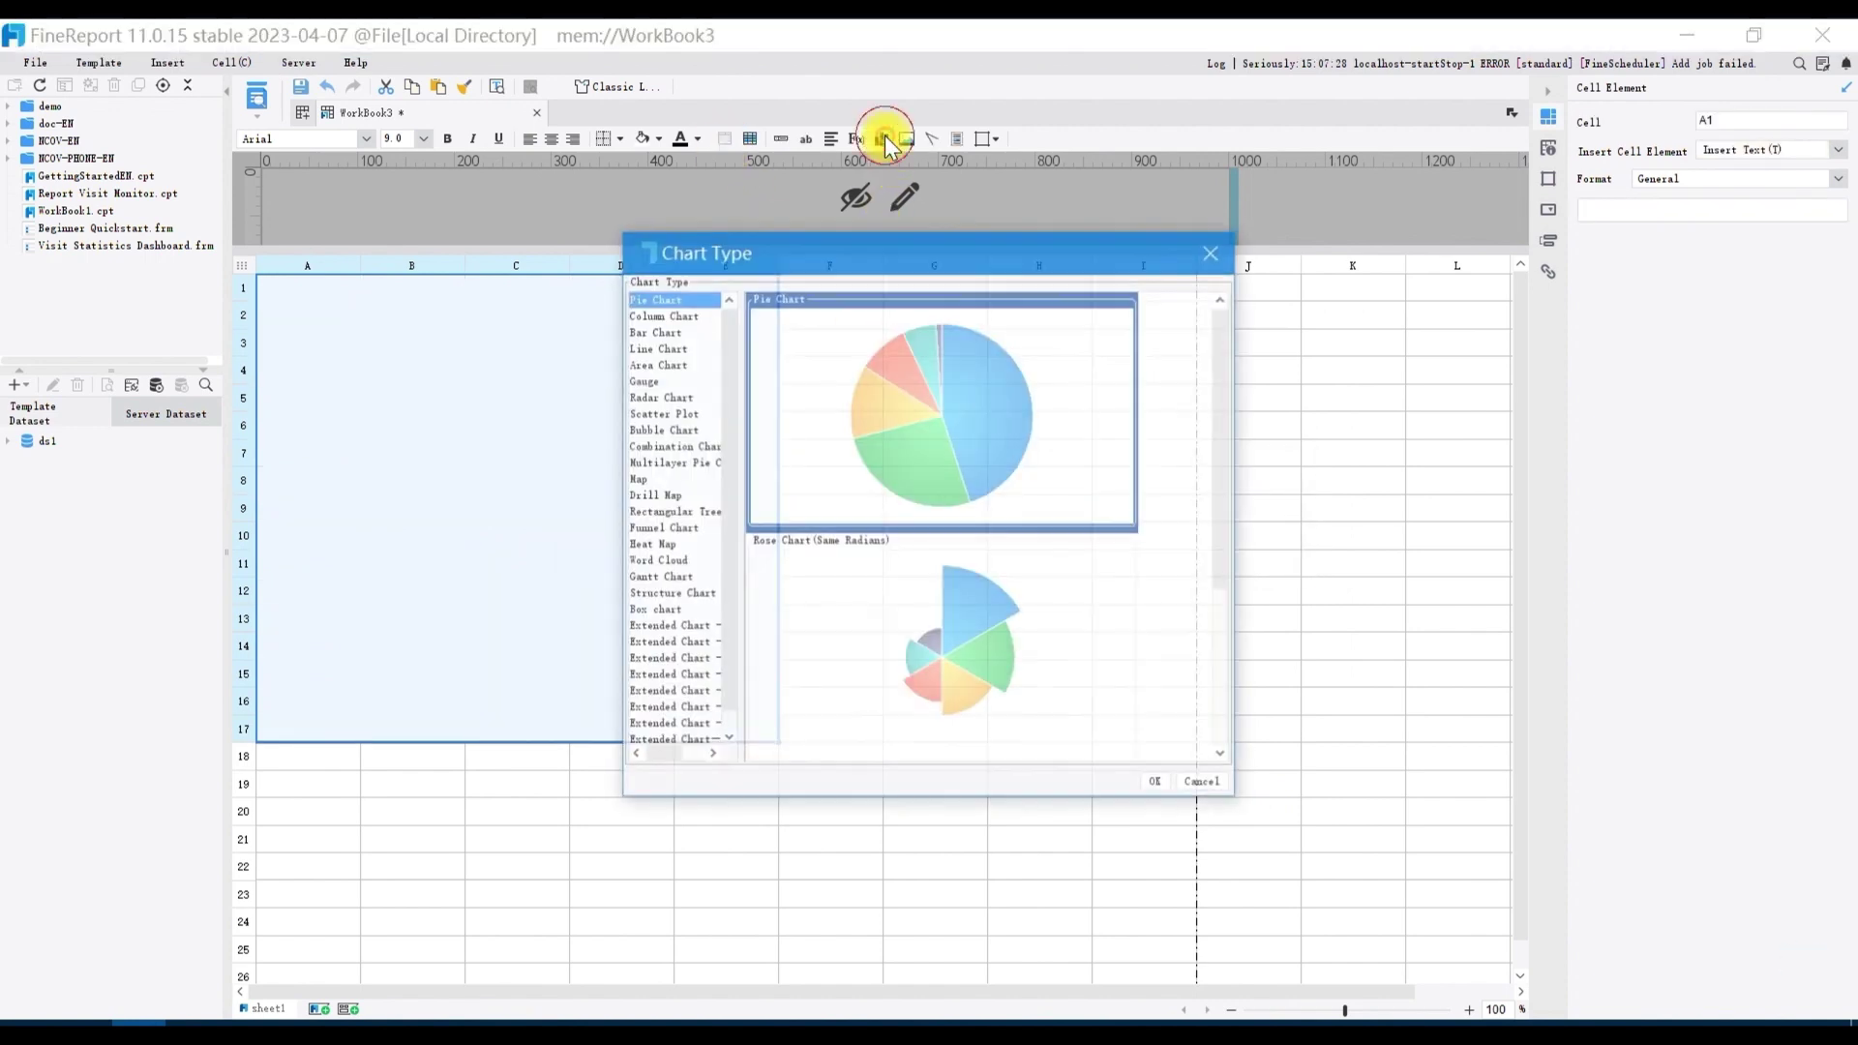
click(661, 315)
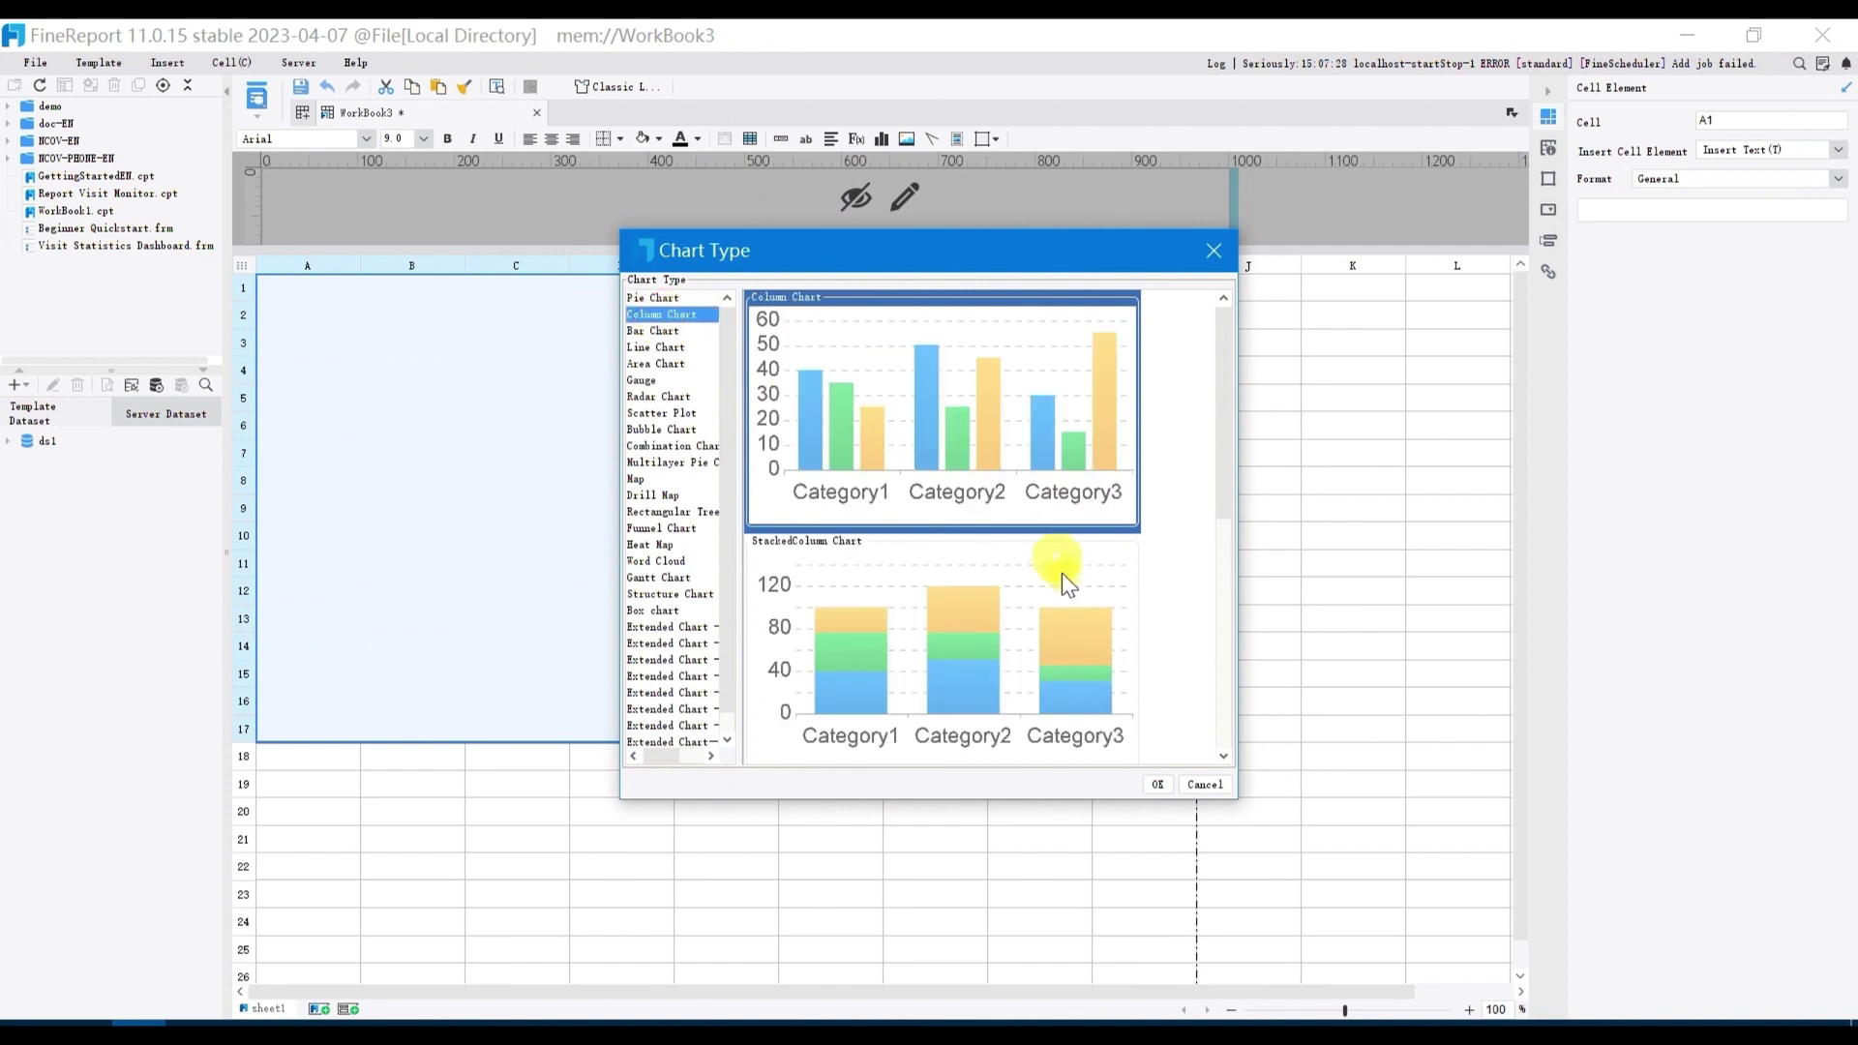
click(1154, 784)
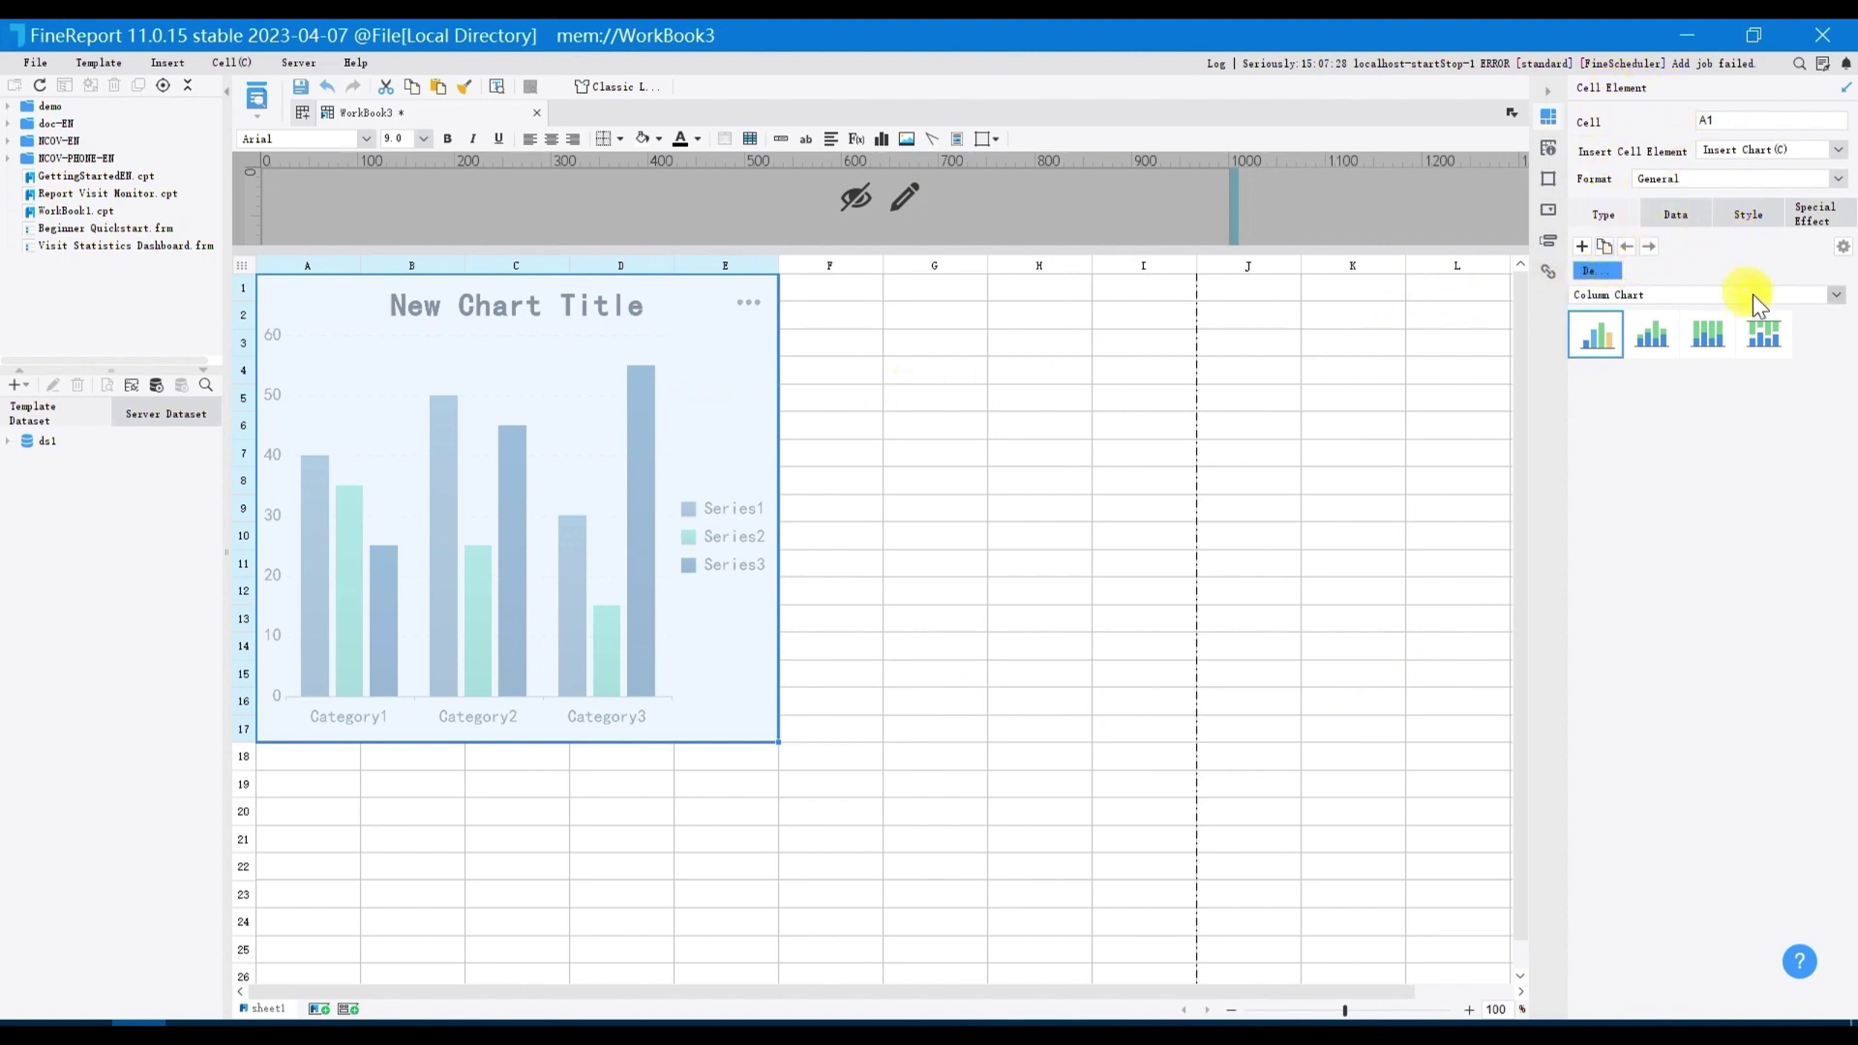
Bind the chart to dataset ds1 with Salesperson as the category
click(1691, 220)
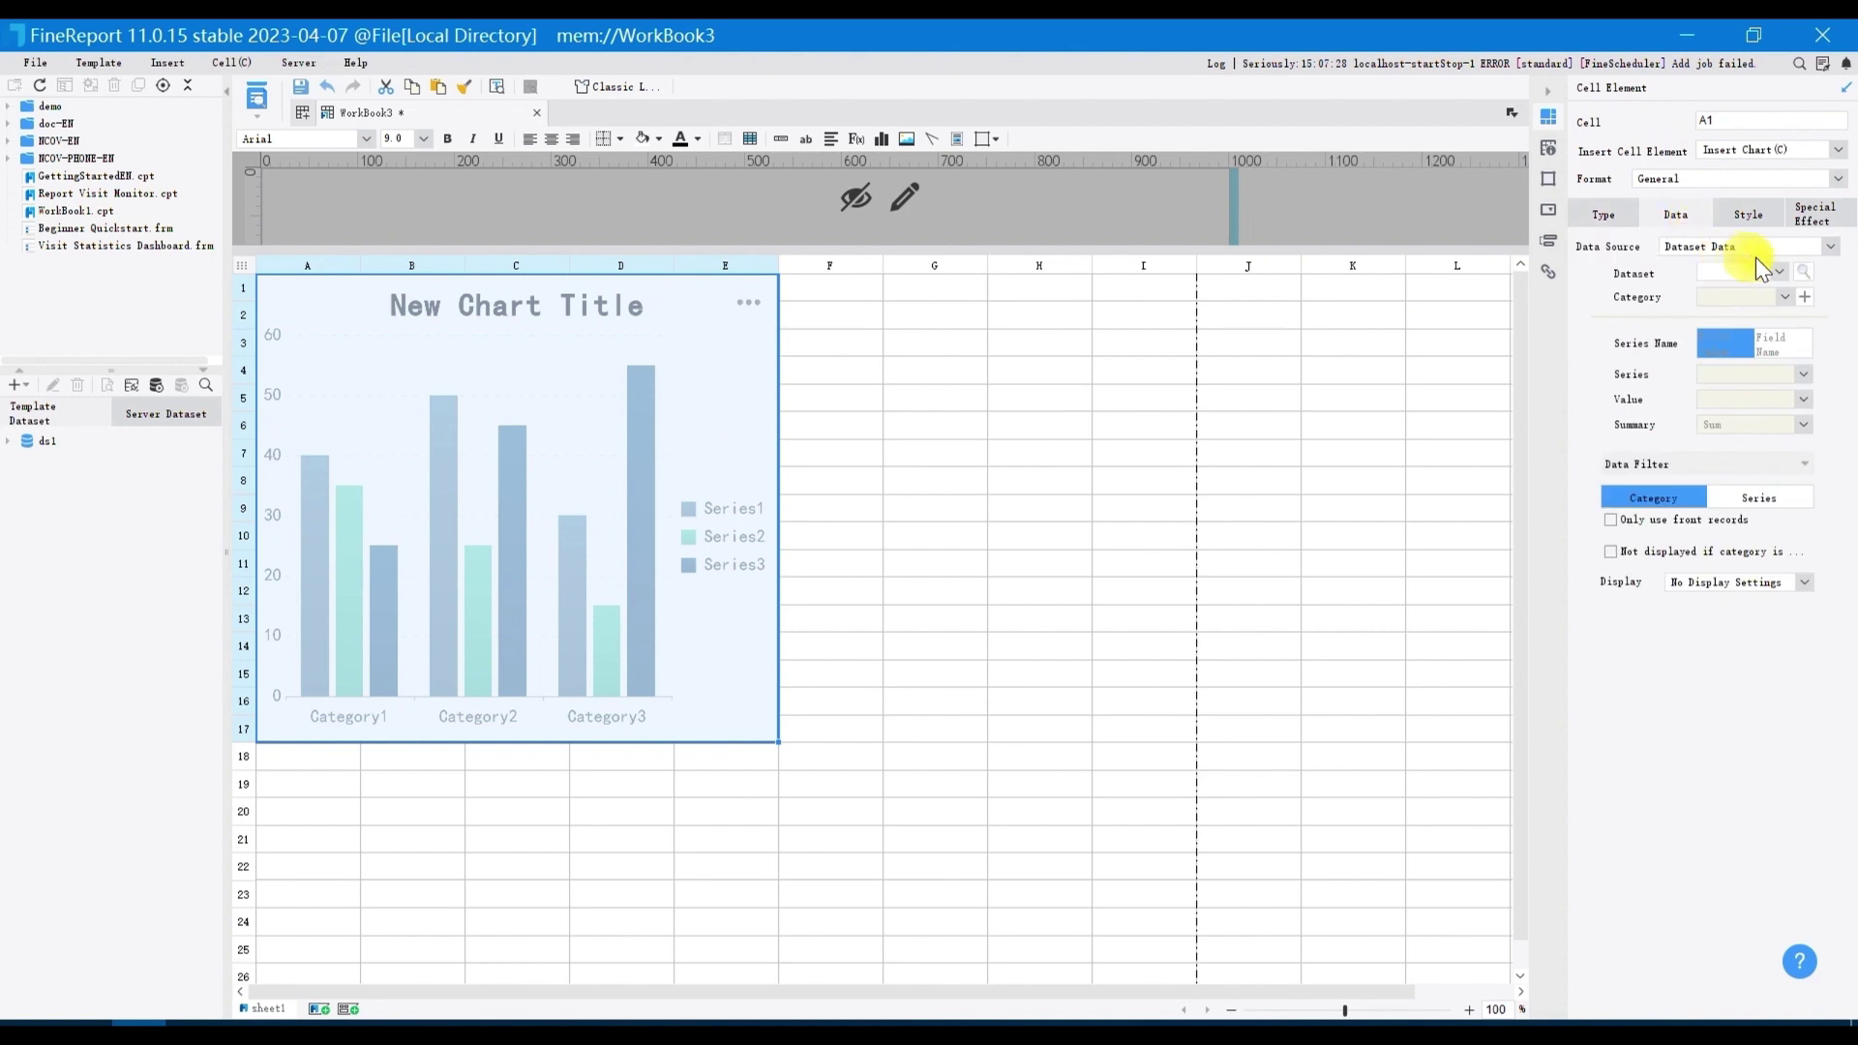
click(1834, 261)
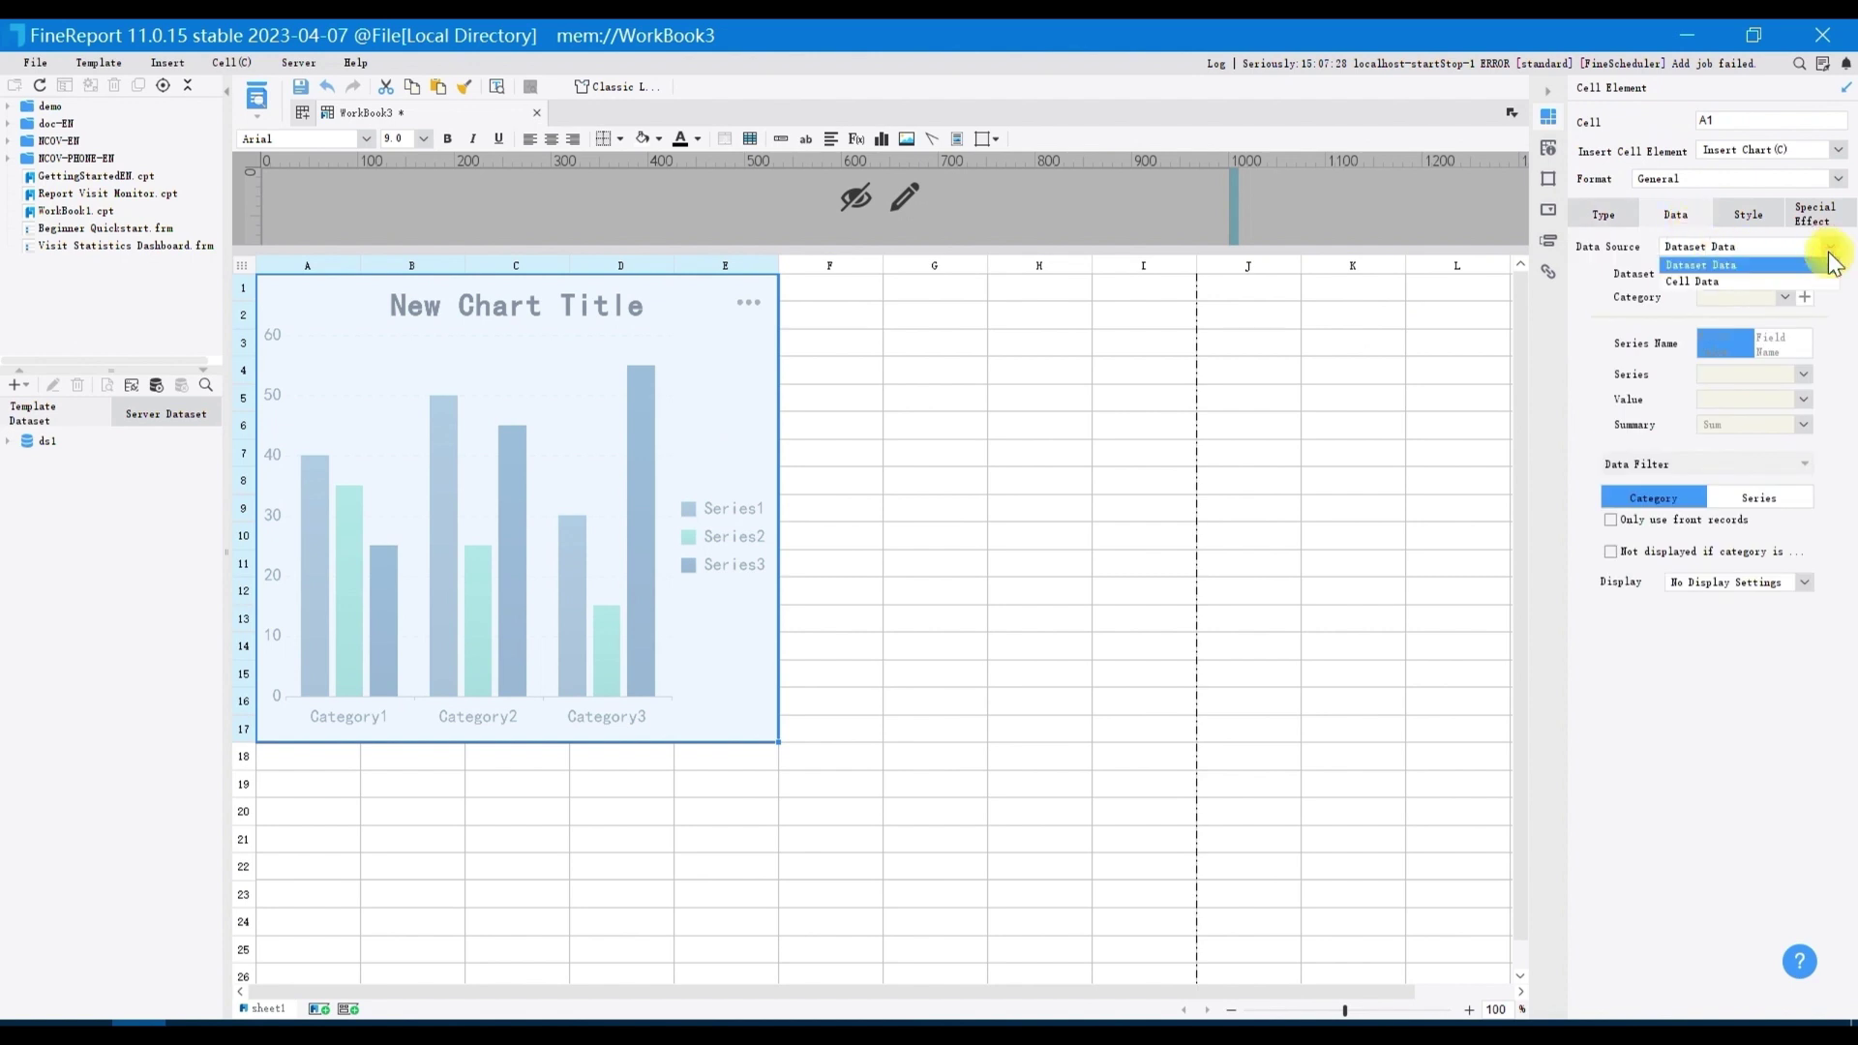
click(1832, 264)
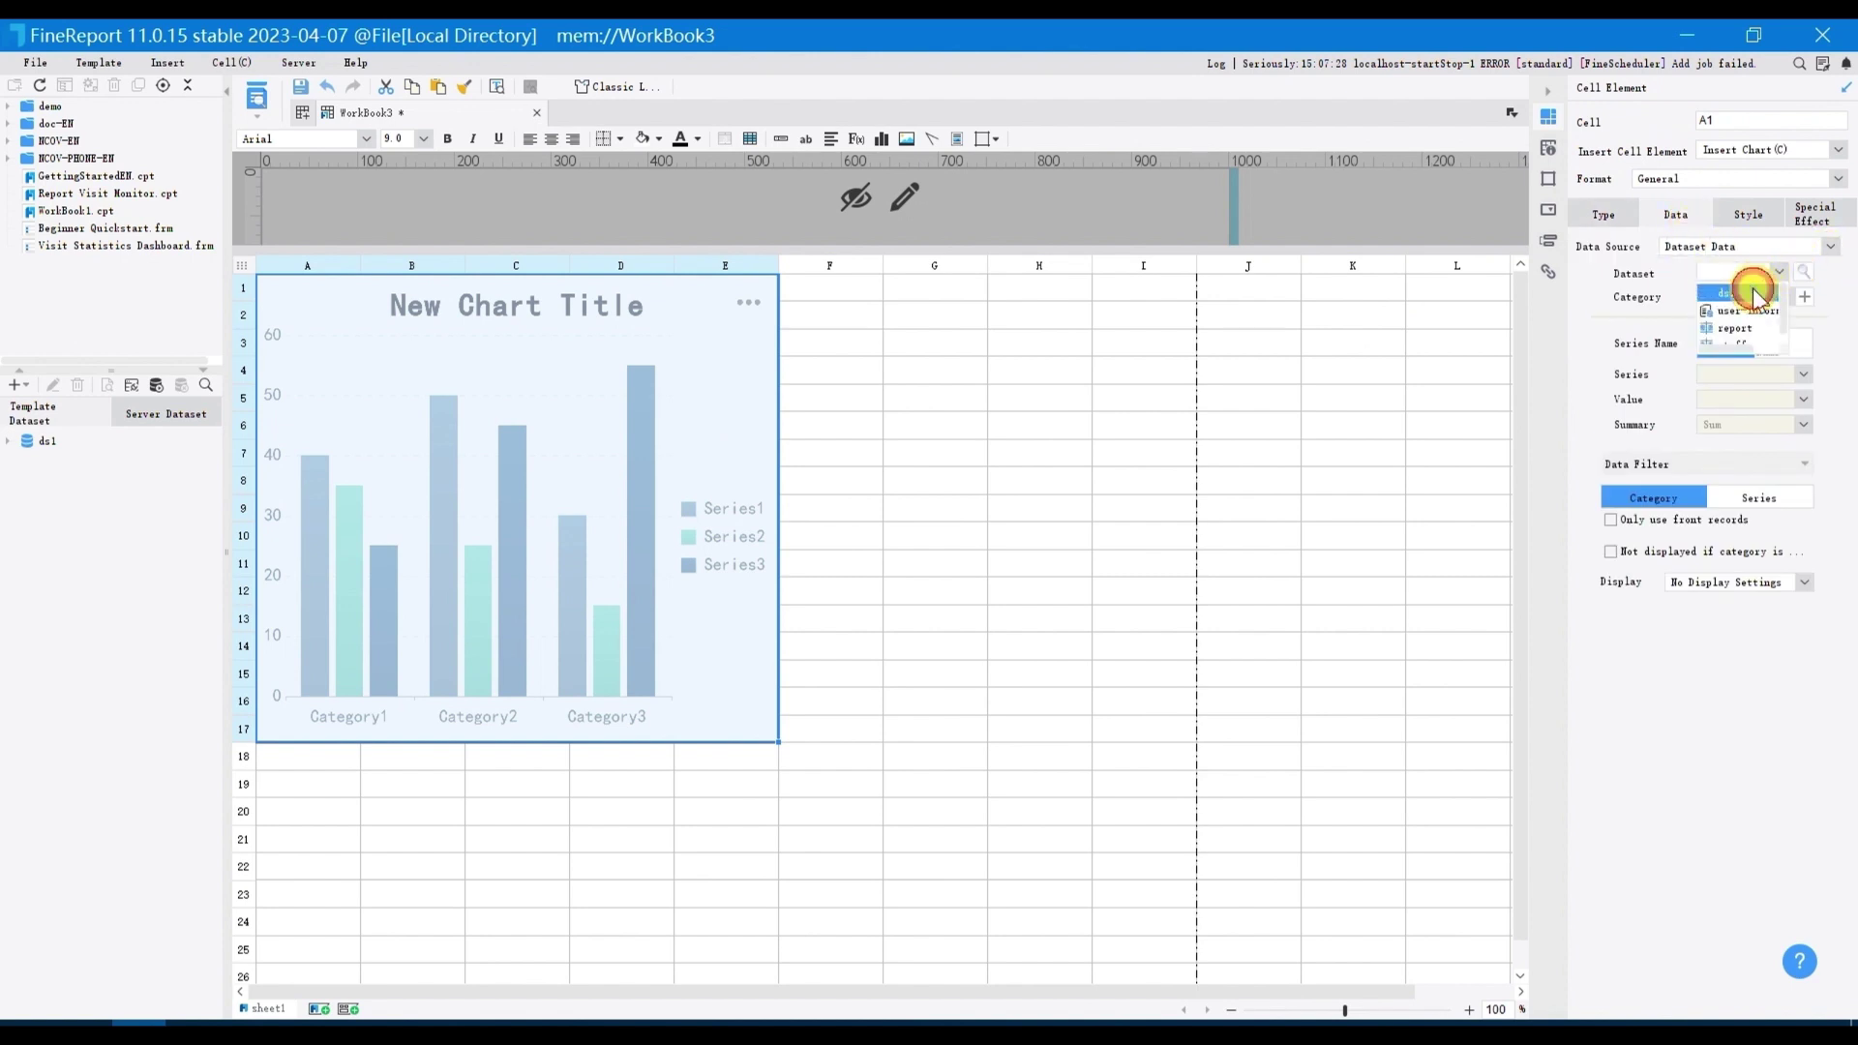
click(1757, 295)
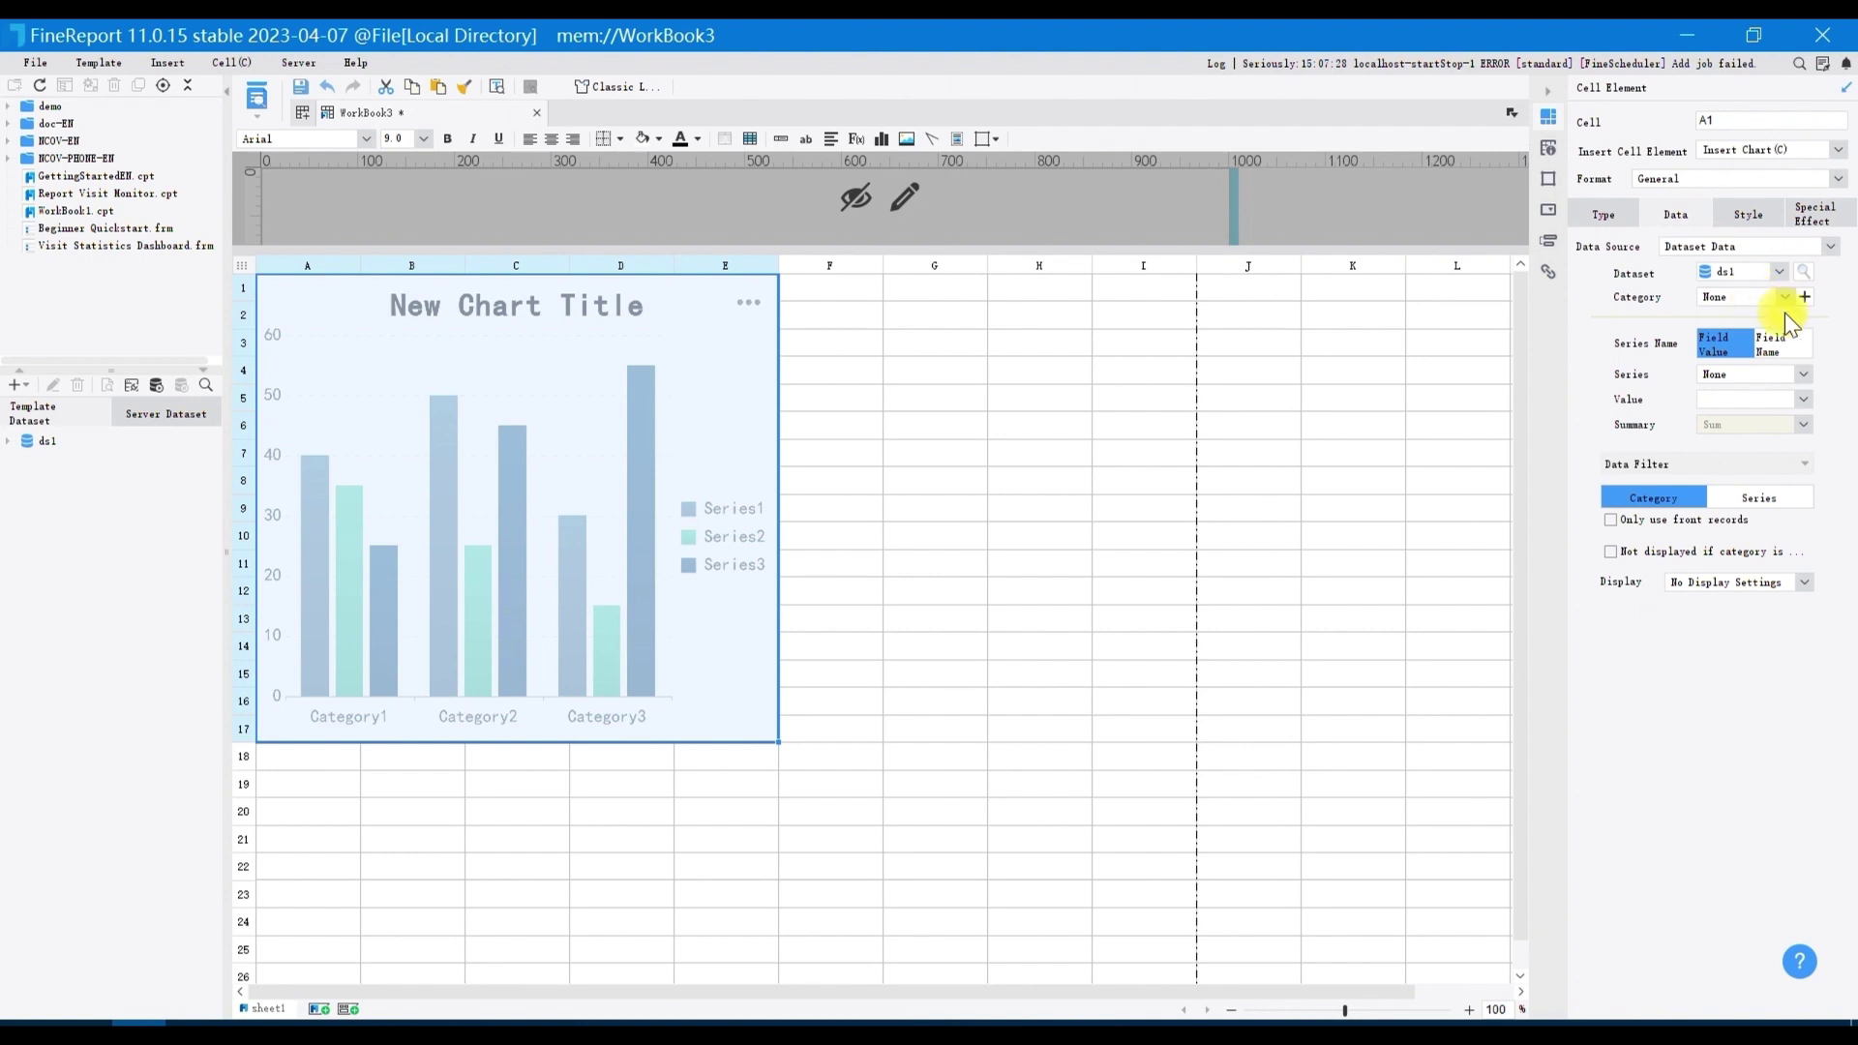
click(1783, 296)
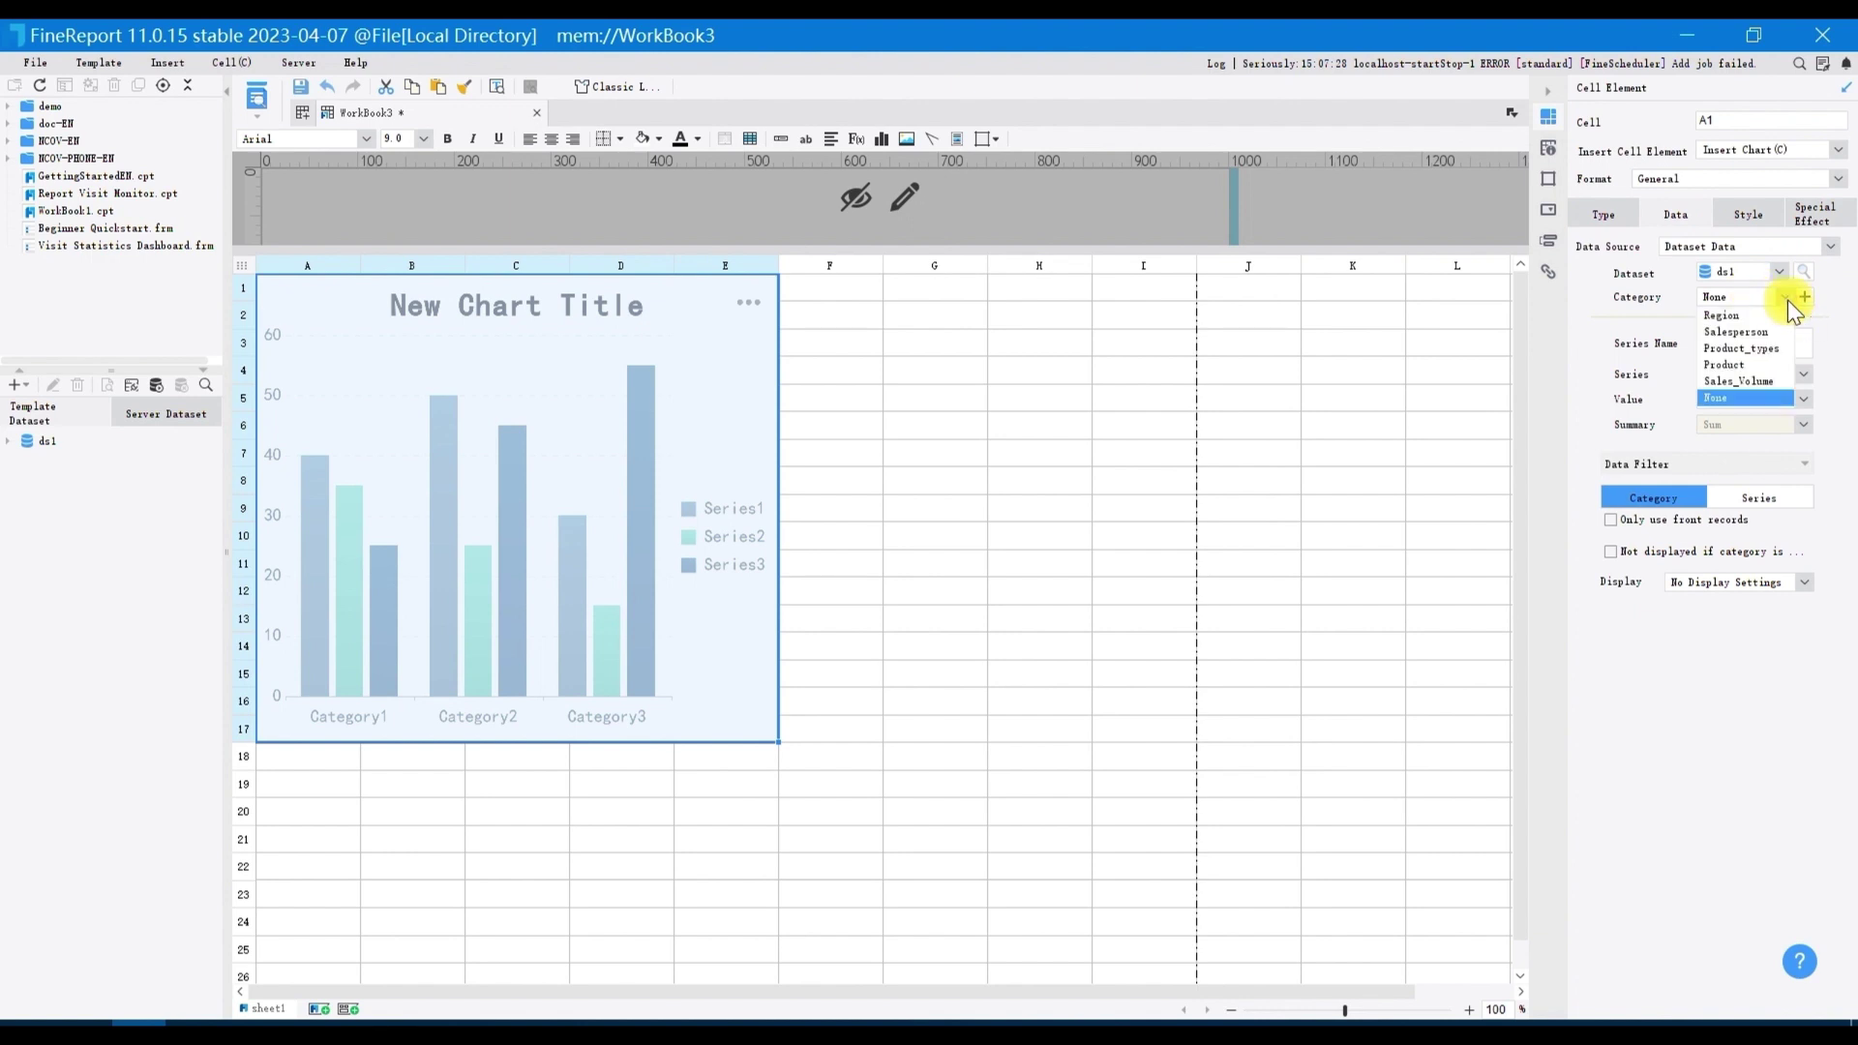
click(1773, 333)
Add a Sales_Volume series named by field, summarised with Sum
click(1774, 340)
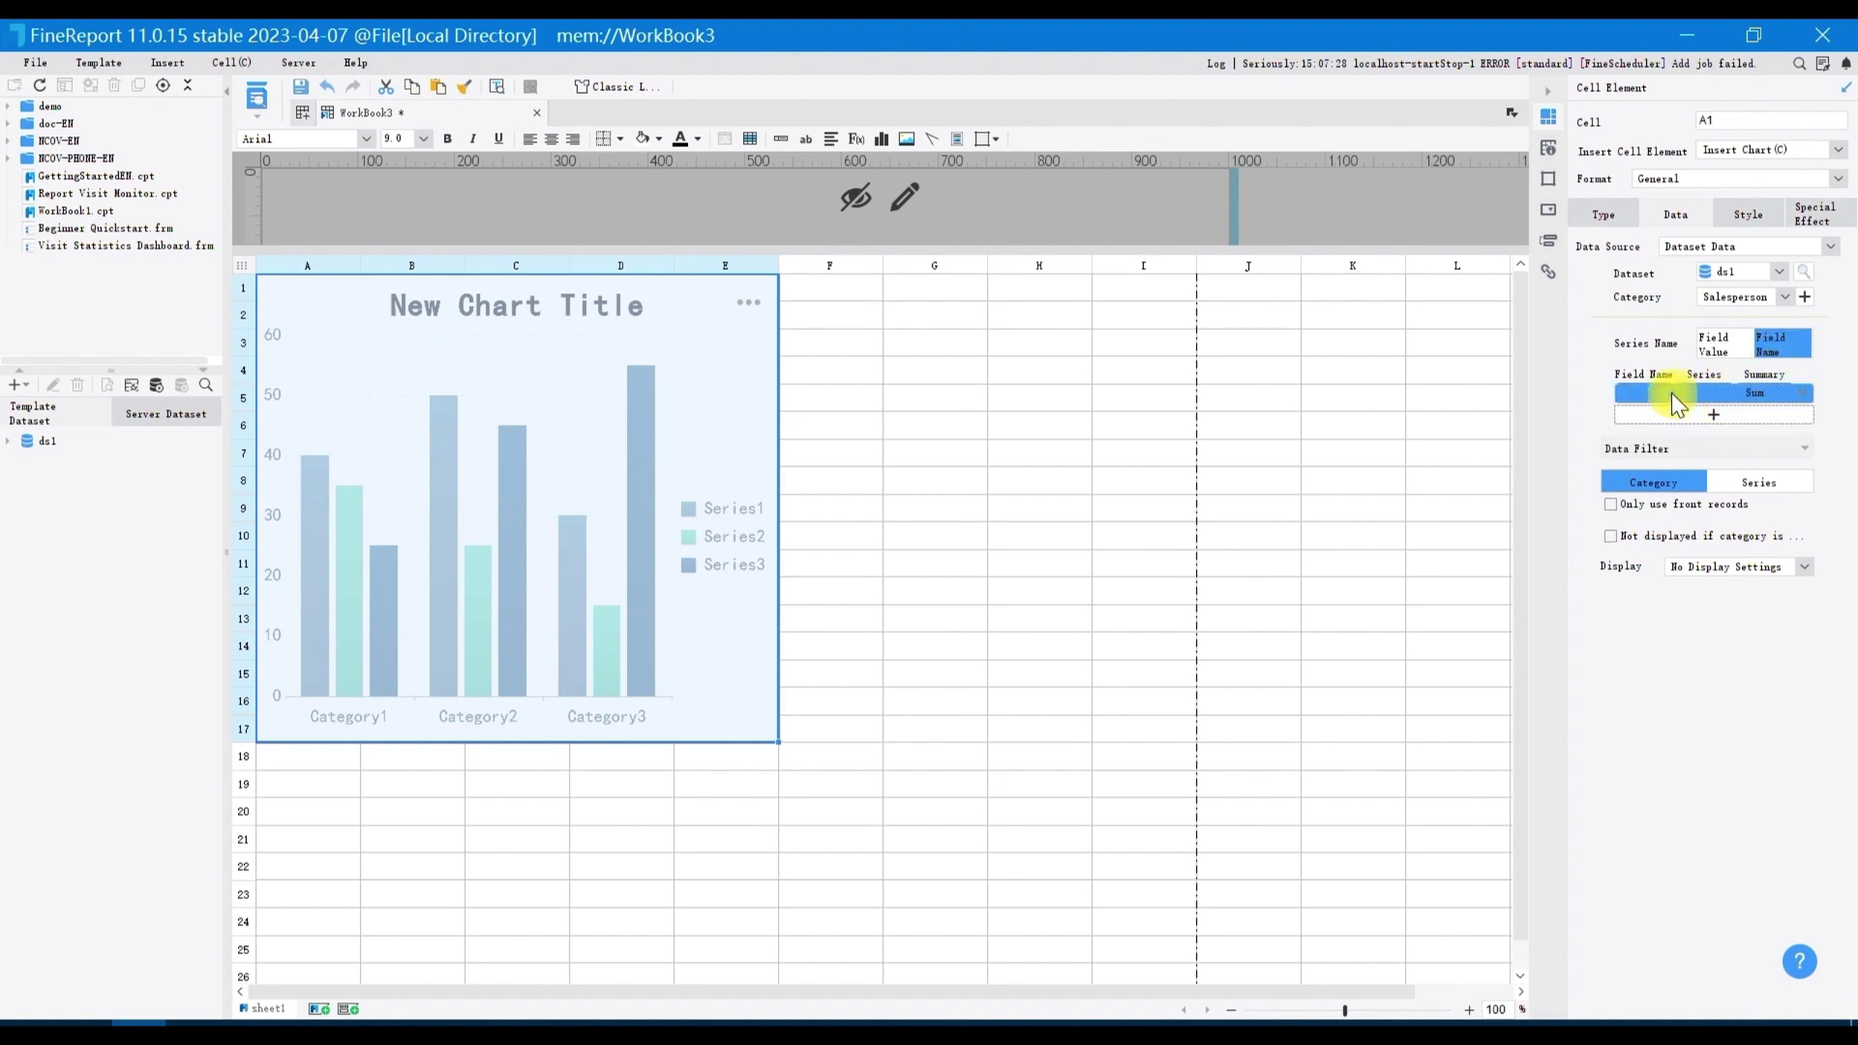
click(1672, 396)
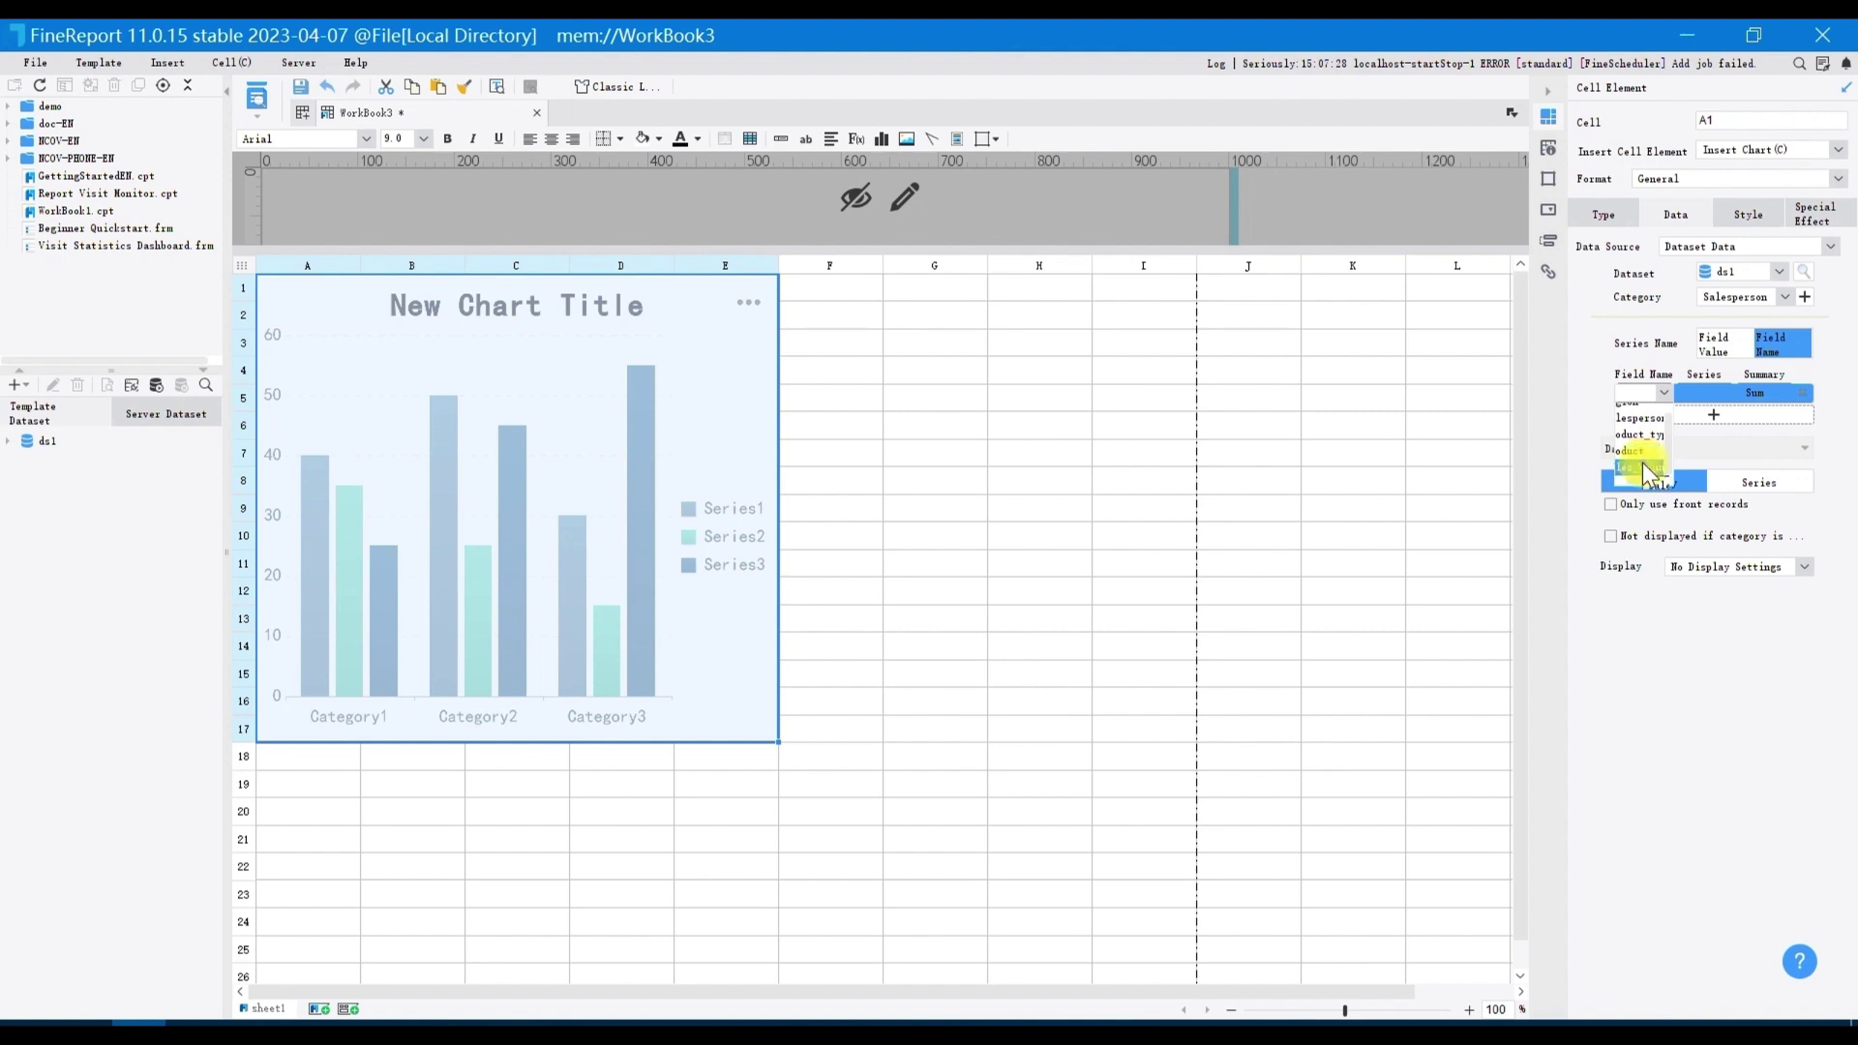
click(1641, 464)
click(1718, 396)
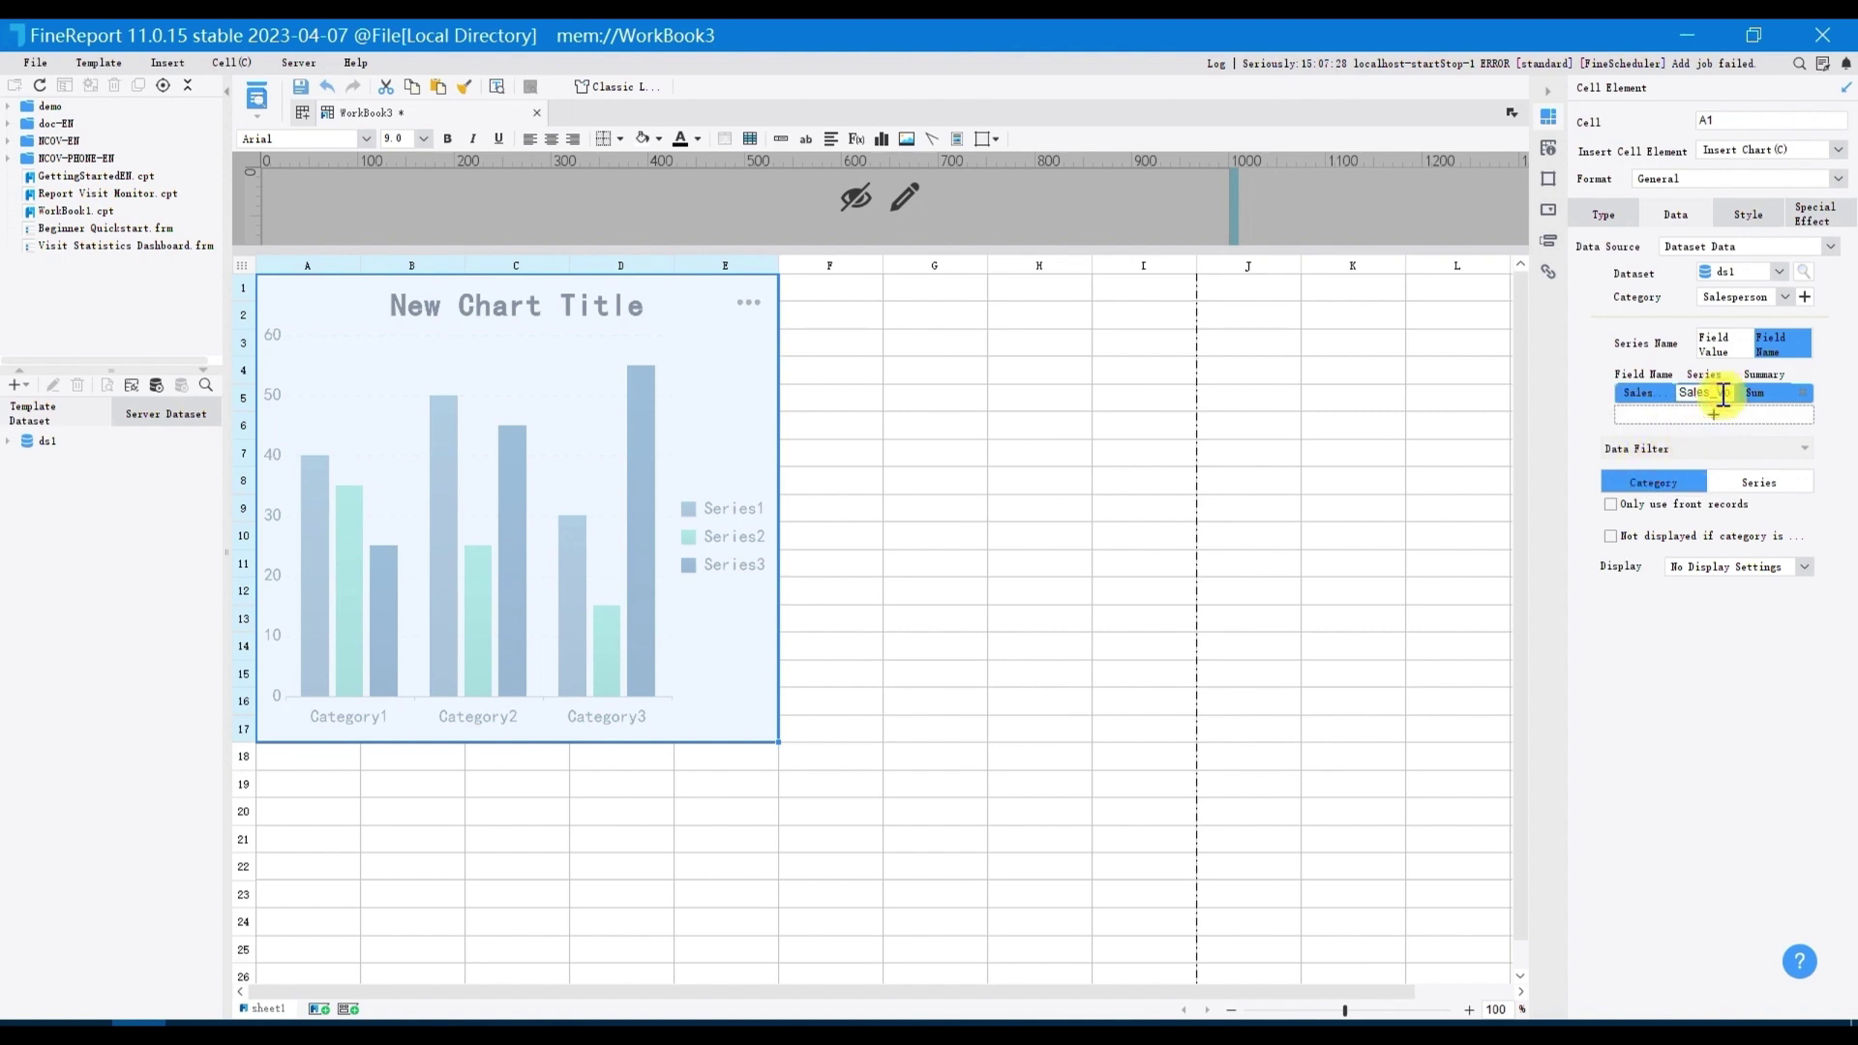
click(1780, 394)
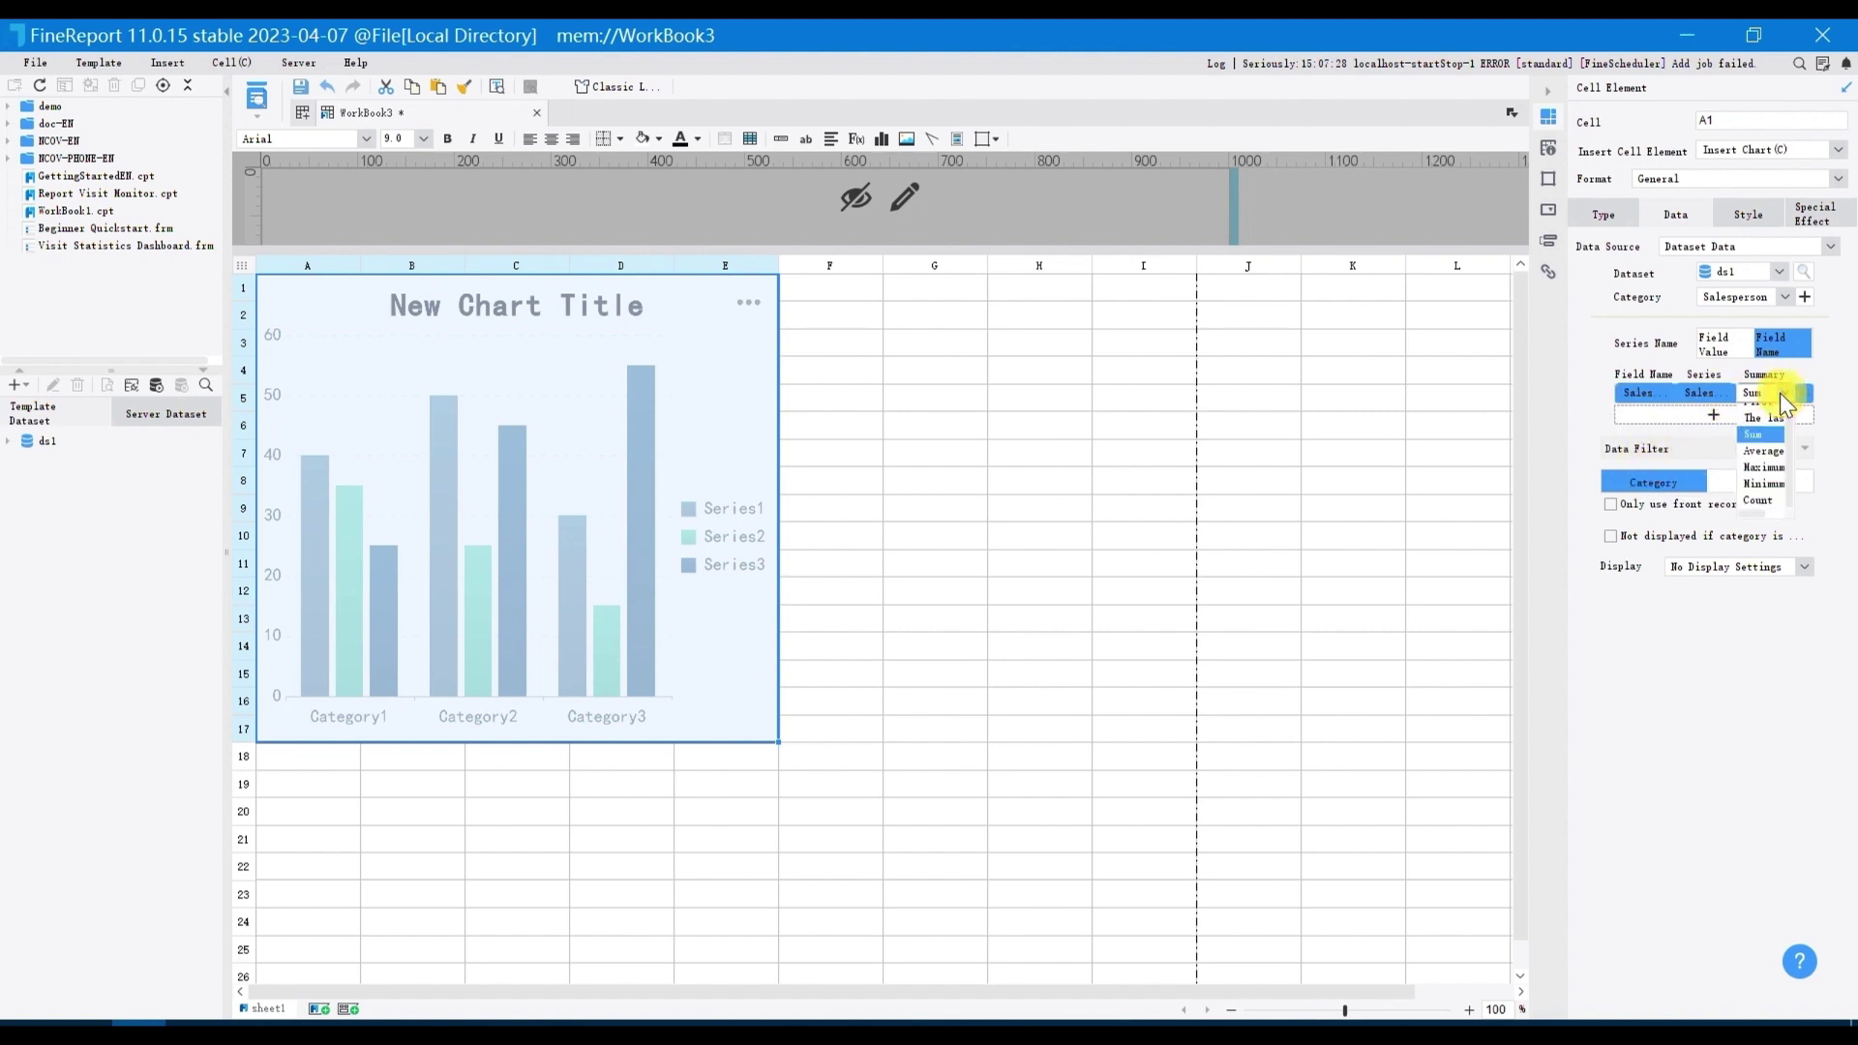
click(1838, 436)
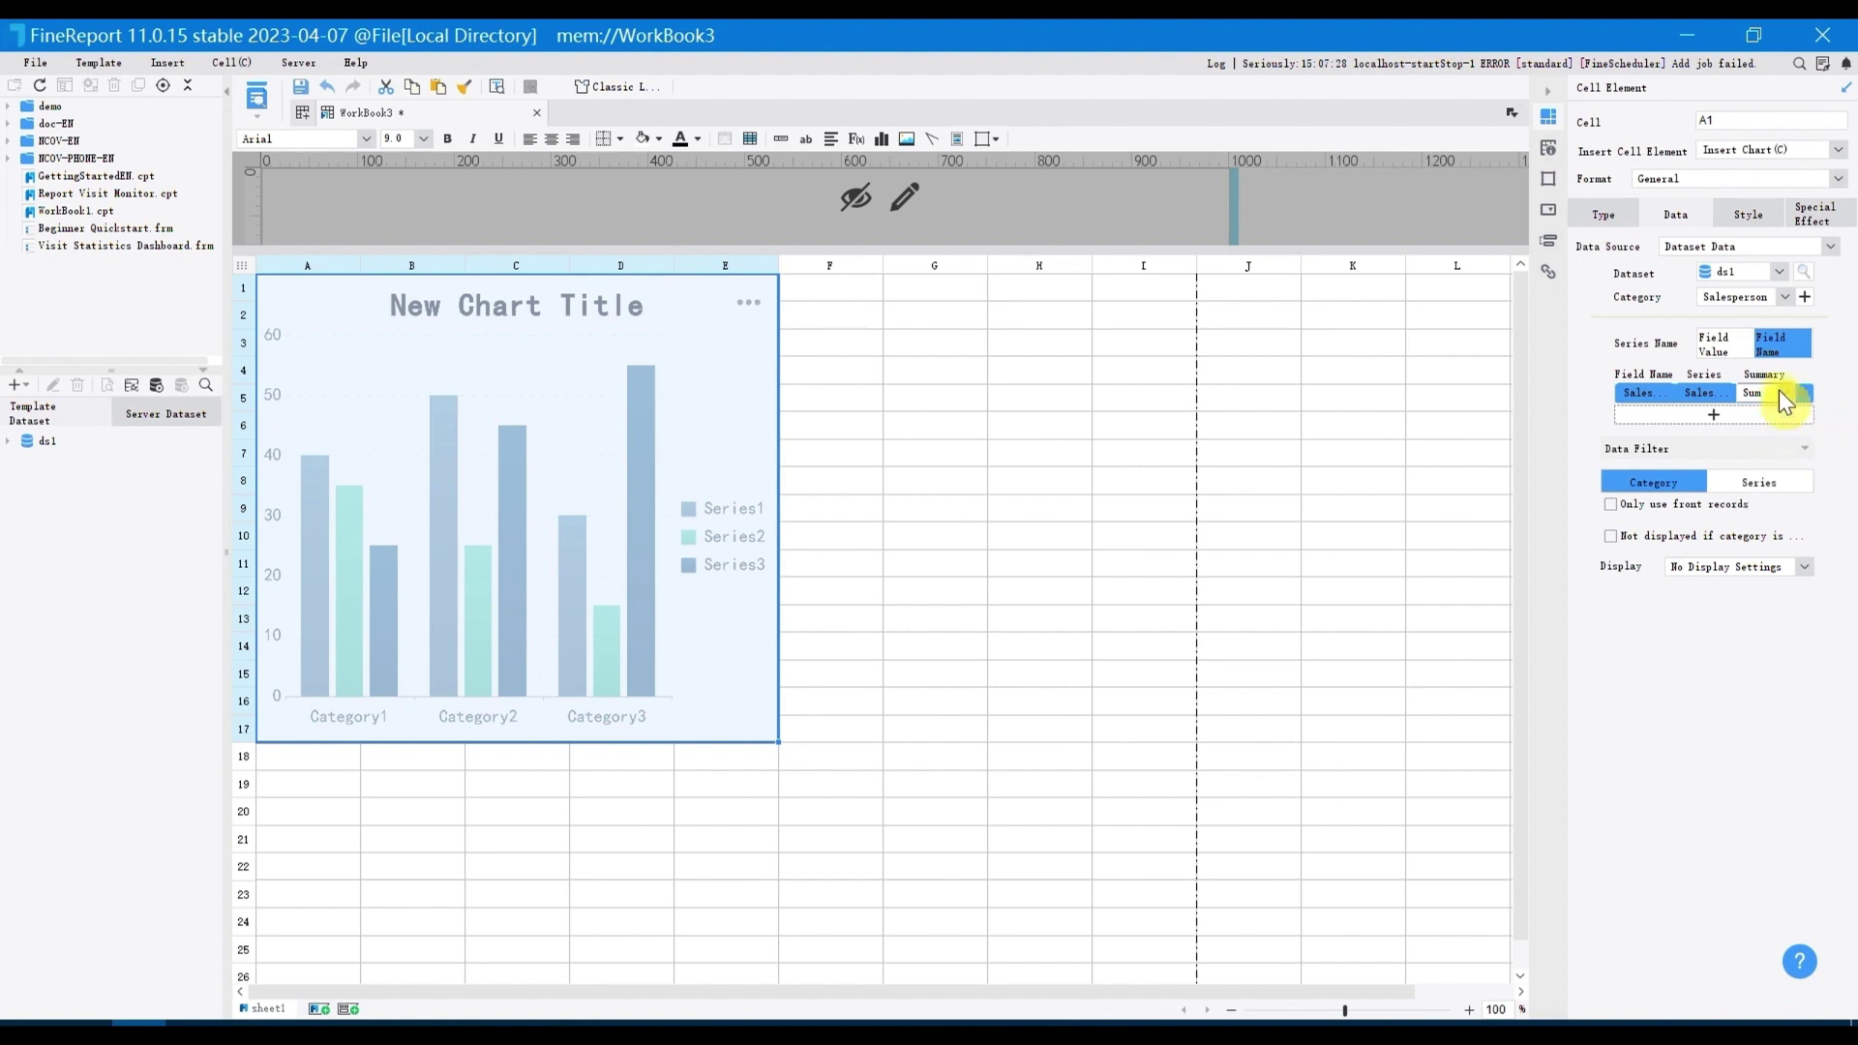
Replace the default chart title text with 'Sales Volume'
click(1748, 214)
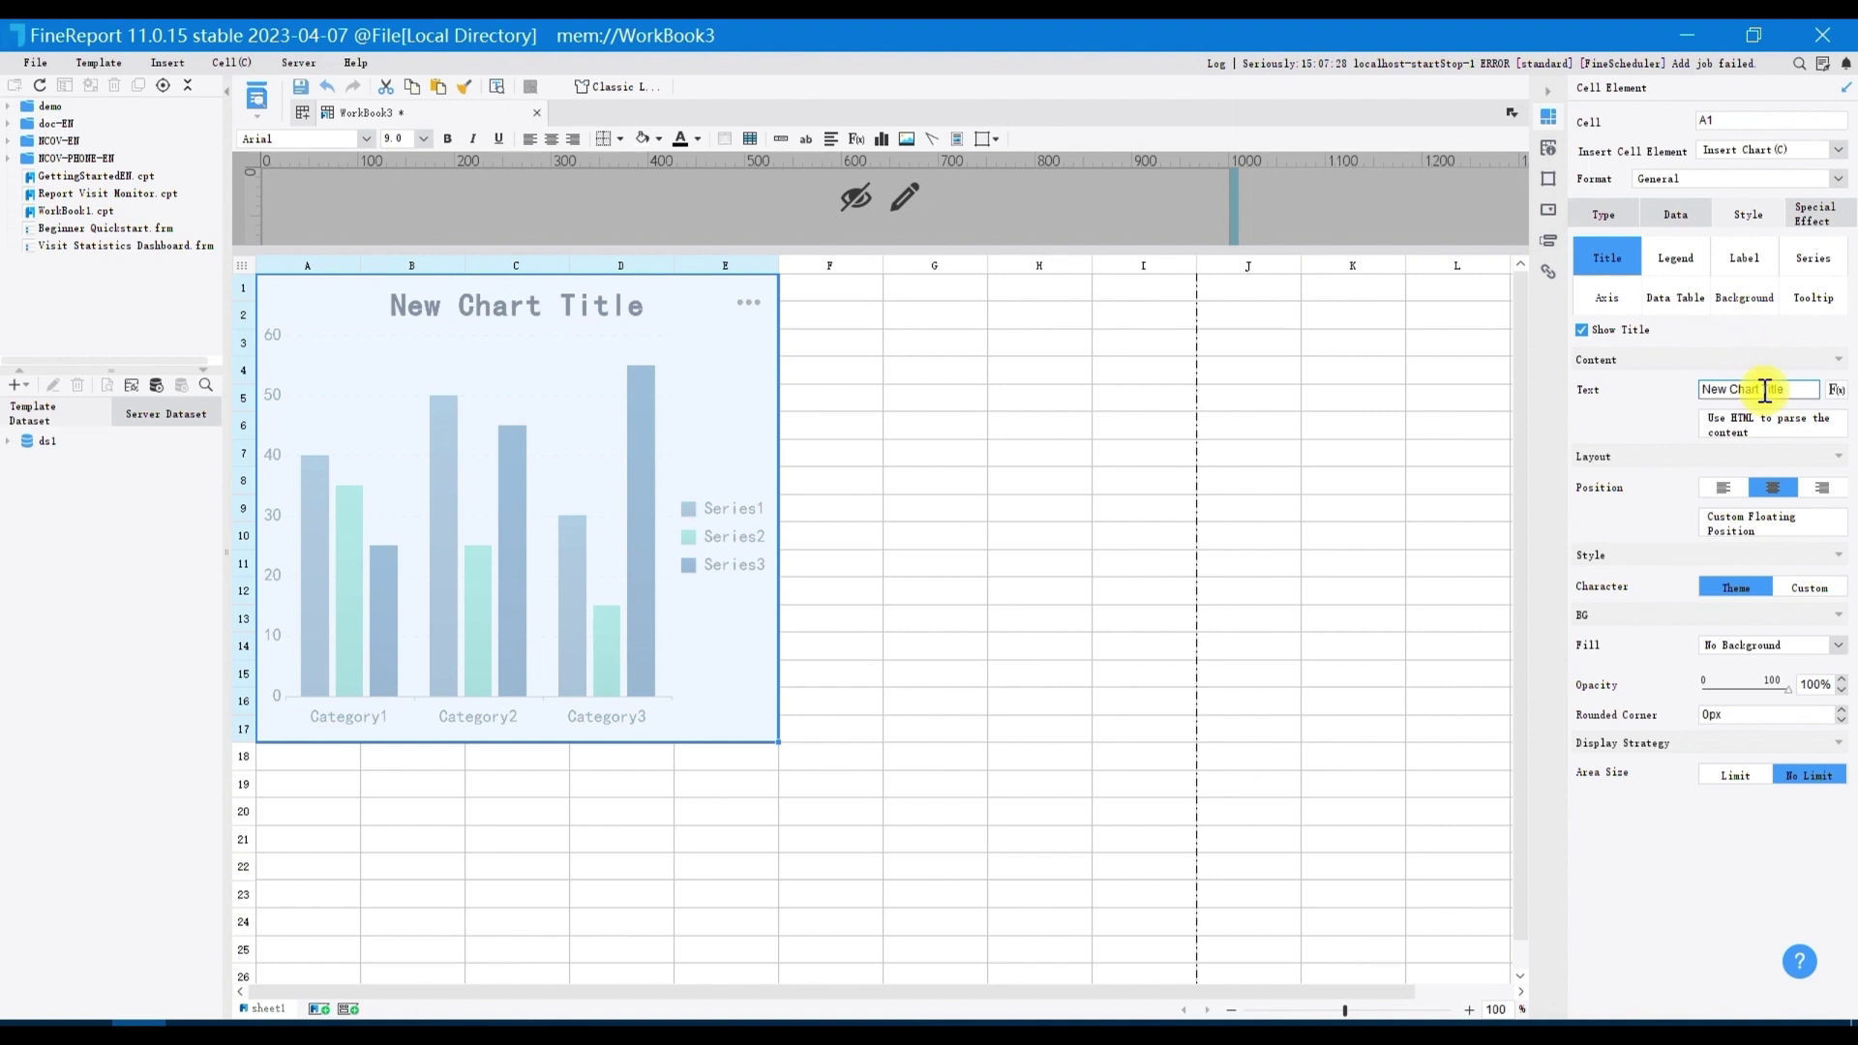
click(1806, 394)
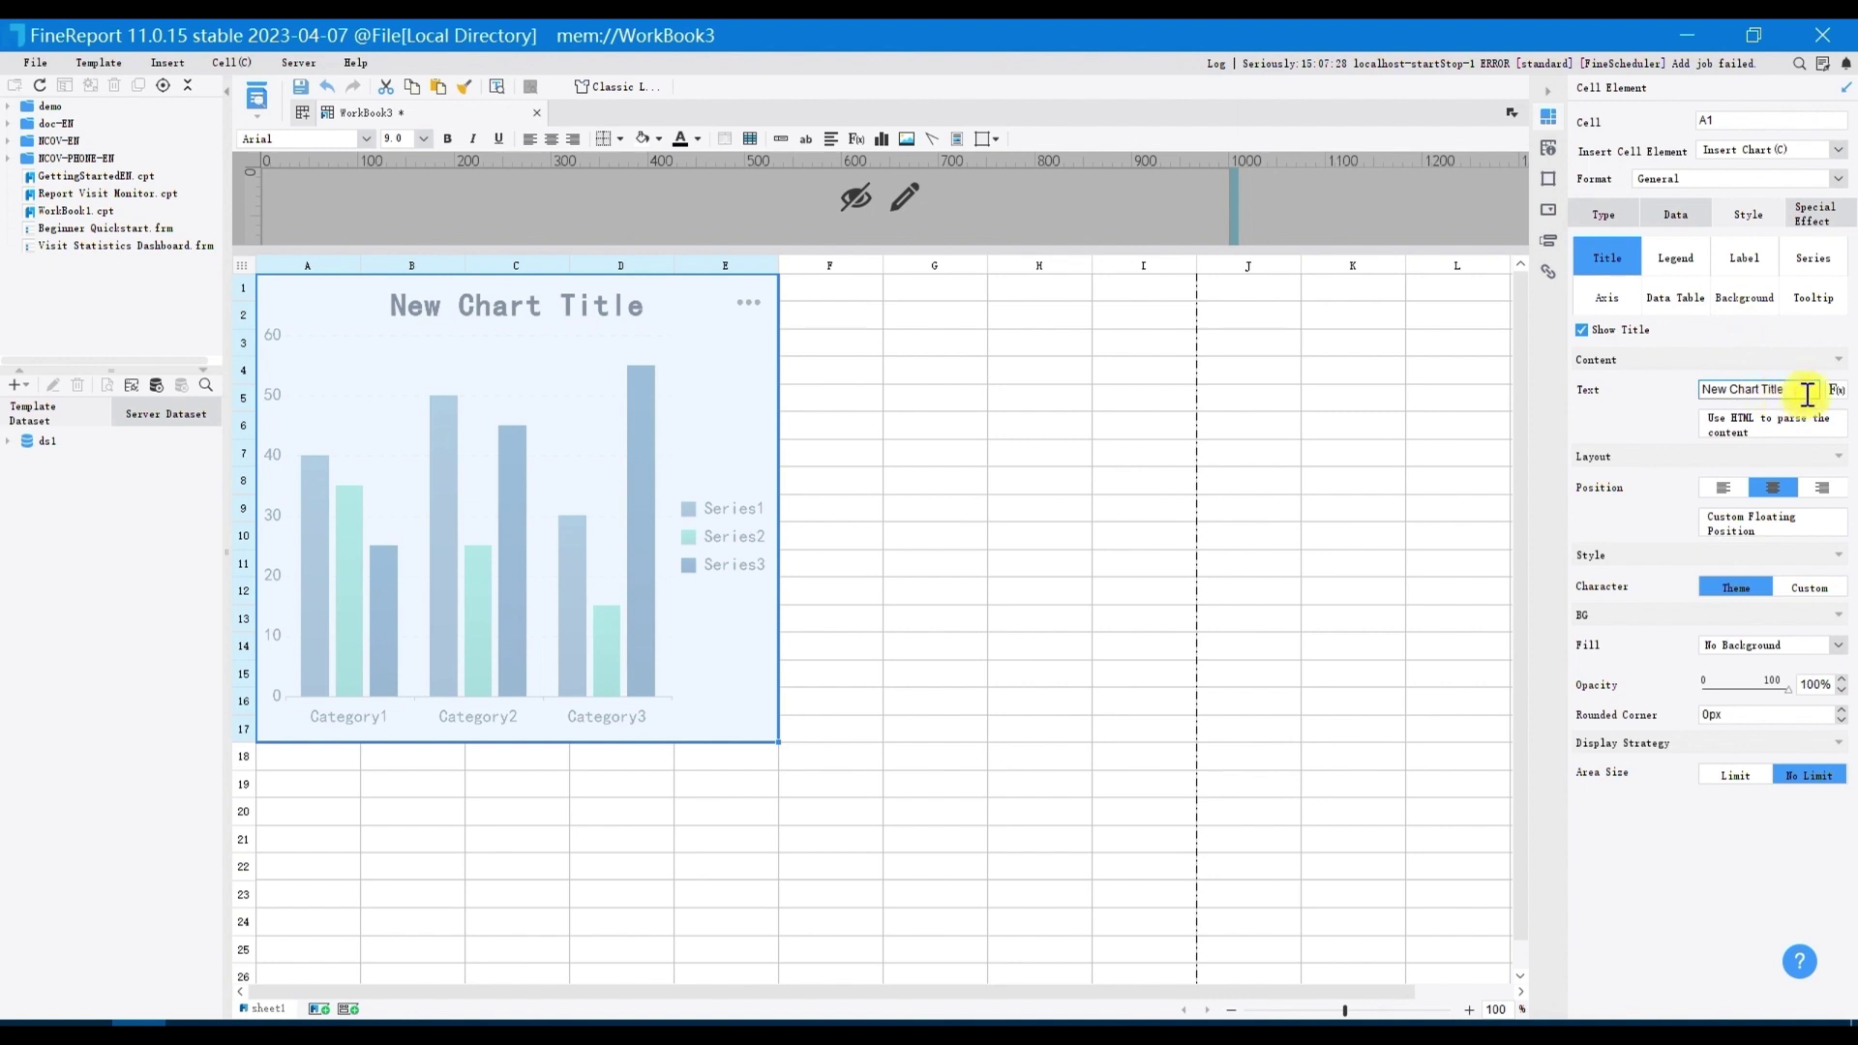
key(ctrl+a)
text(Sales Volume)
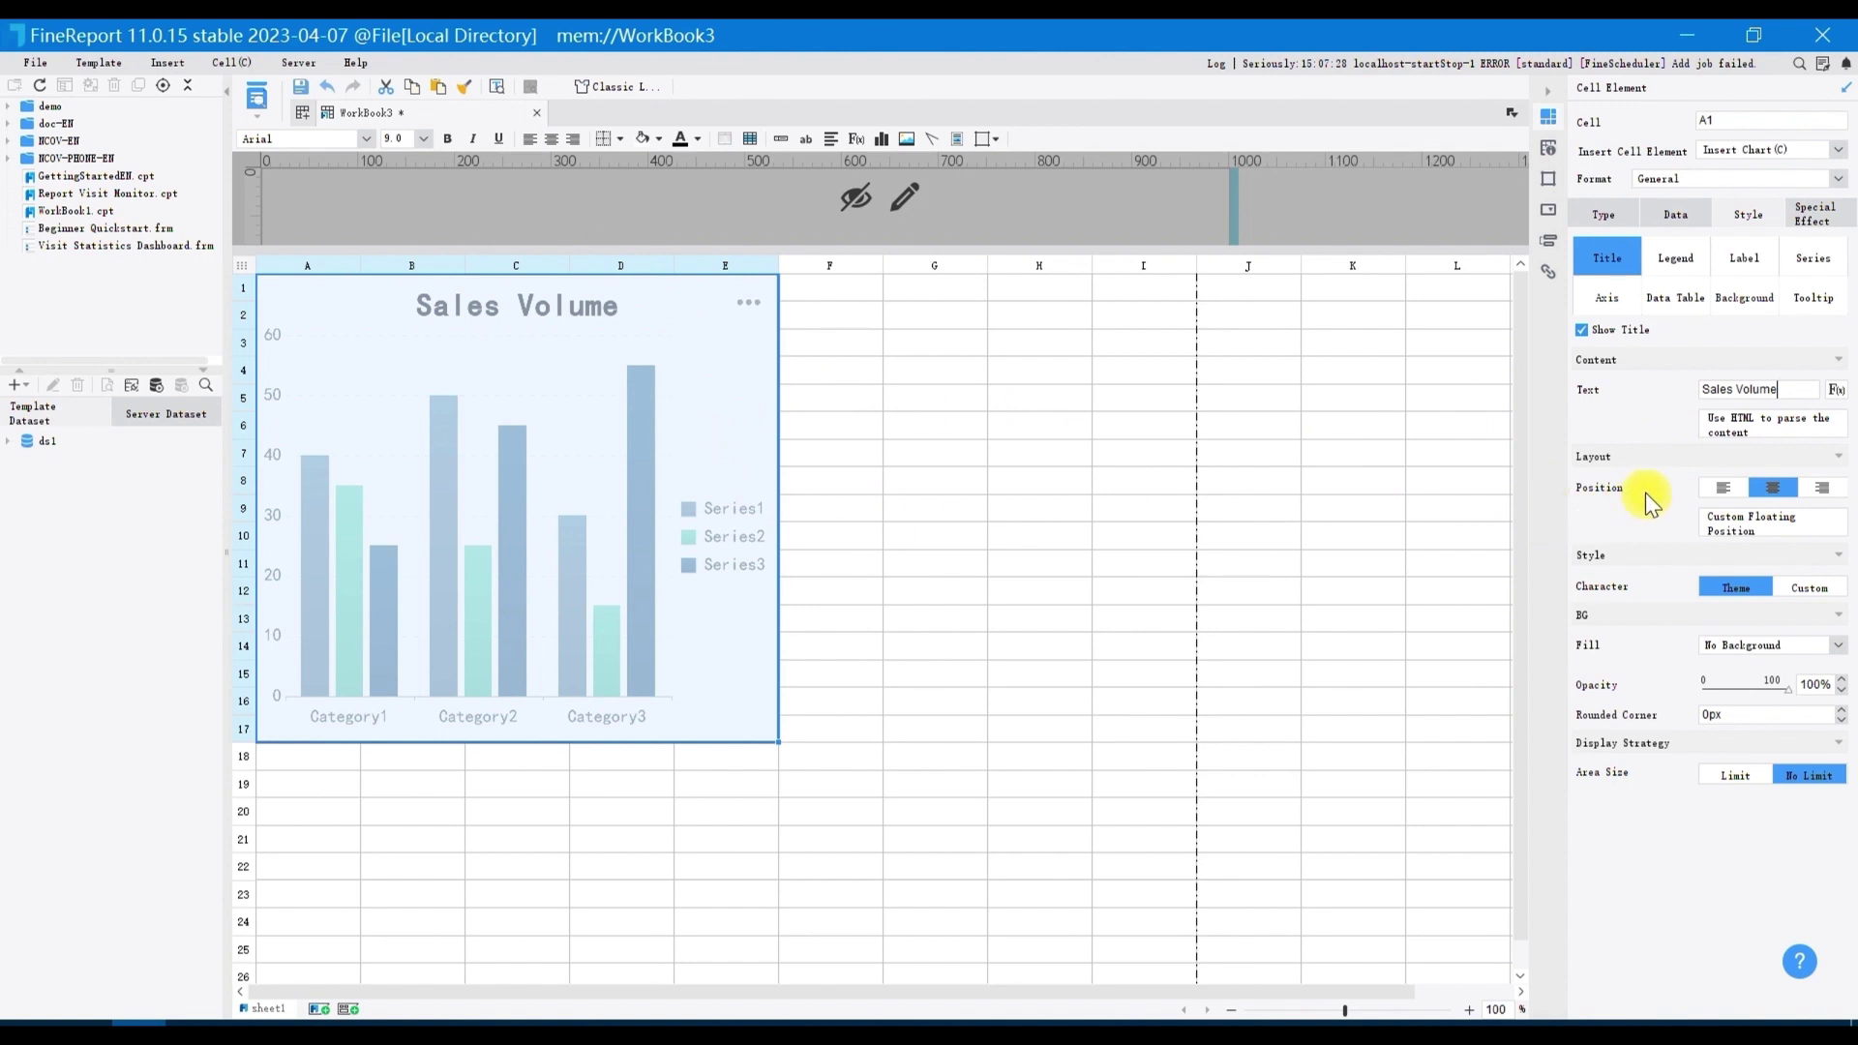
Show value labels on the bars in a custom size-10 Arial font
click(1743, 258)
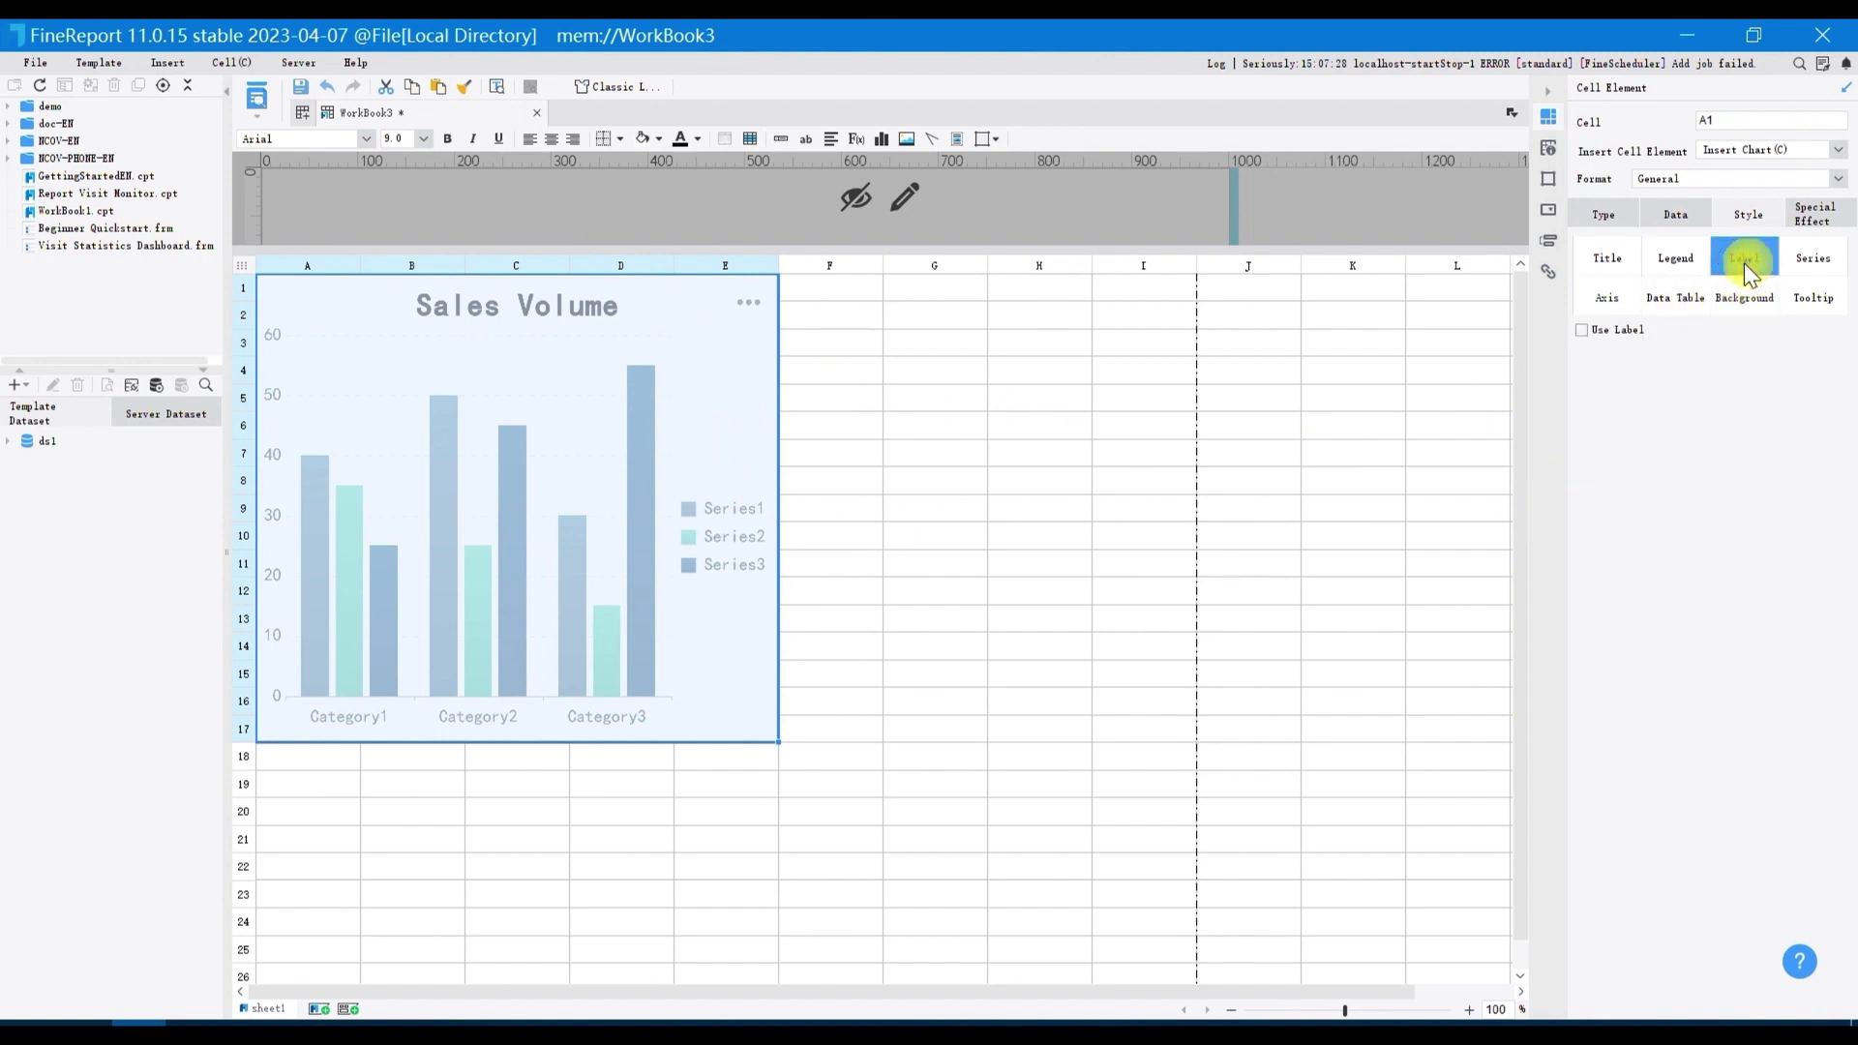
click(1584, 329)
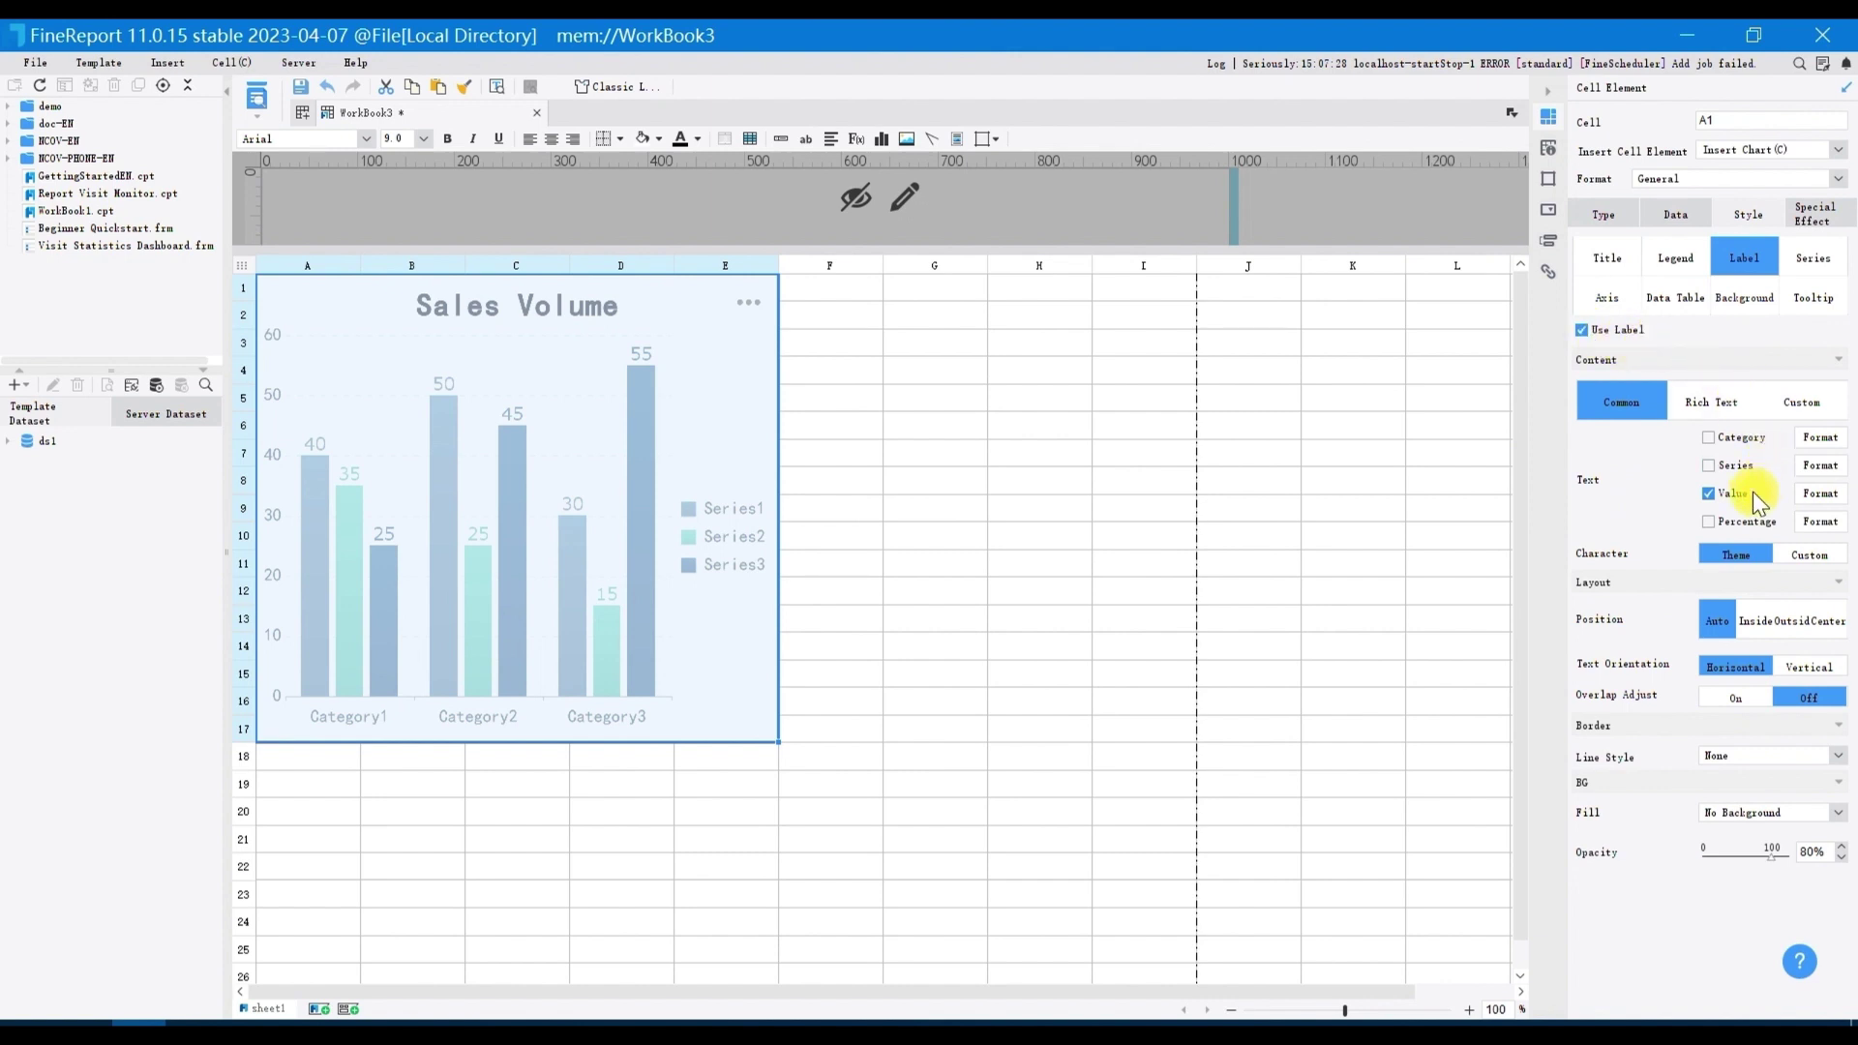
click(1800, 552)
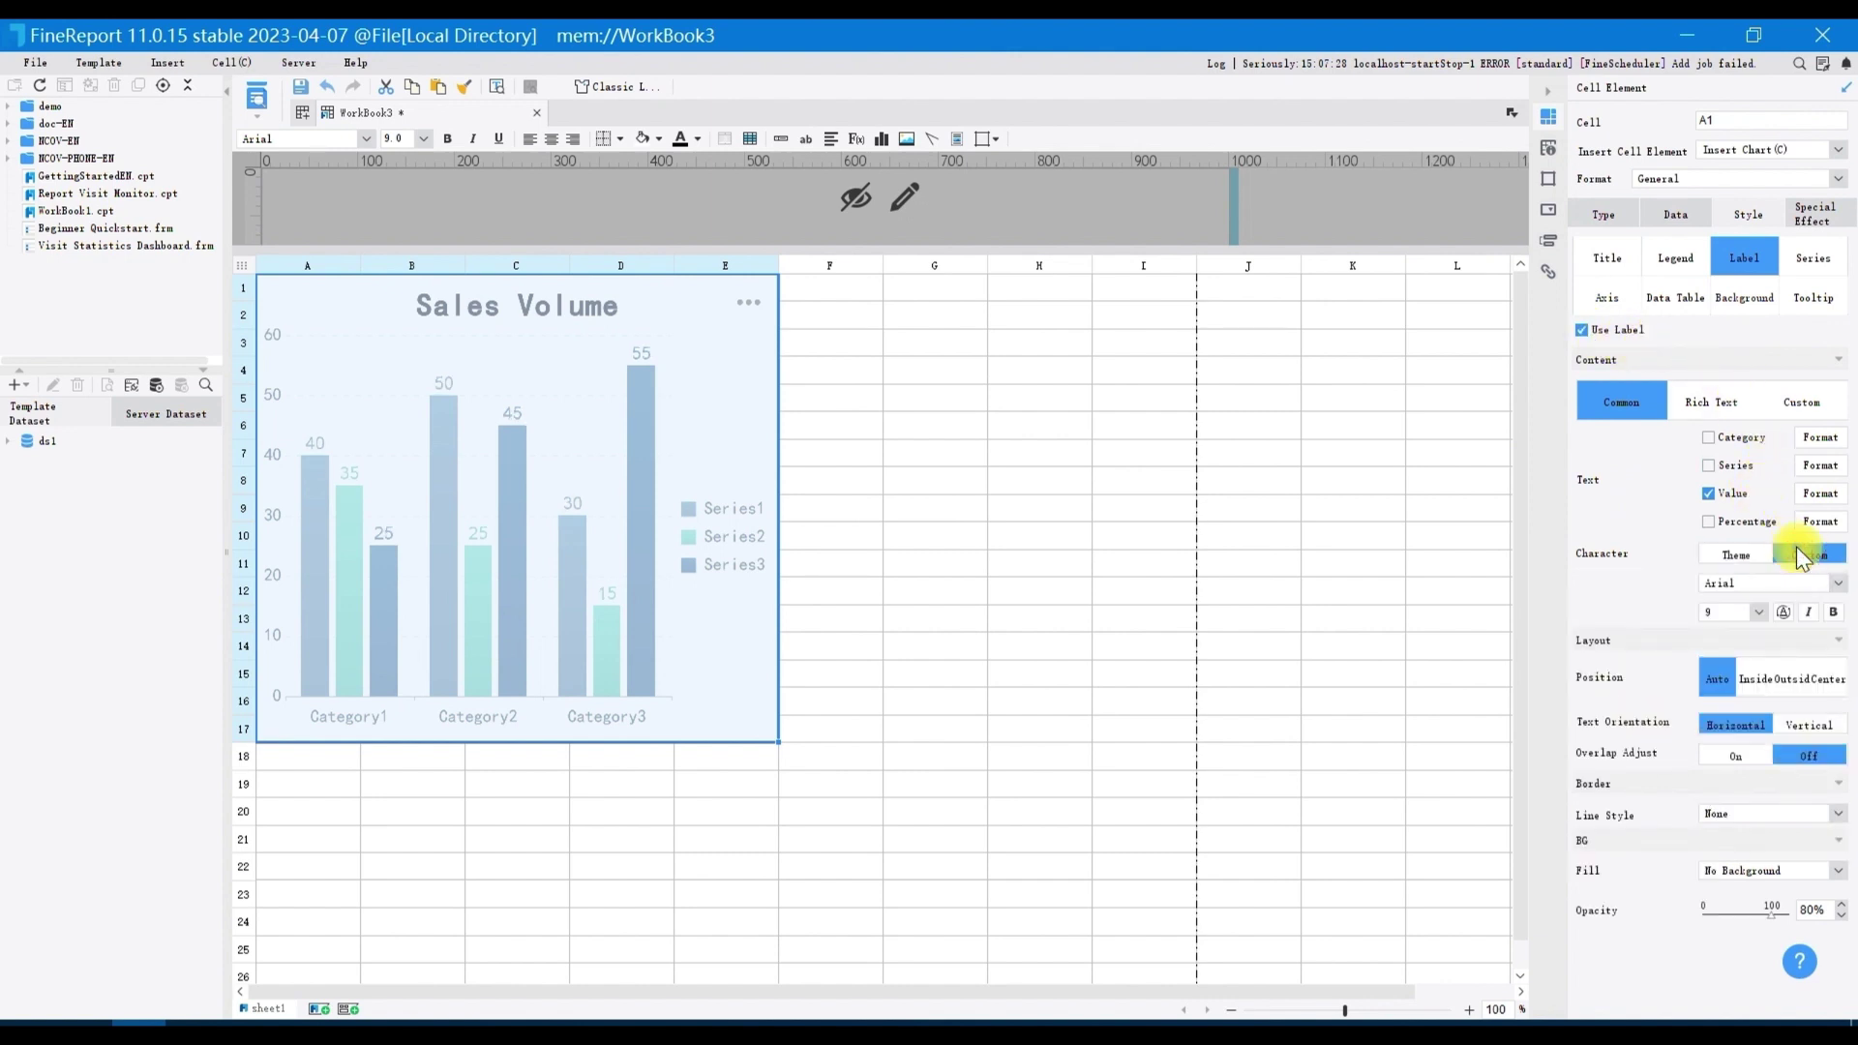
click(1758, 612)
click(1743, 649)
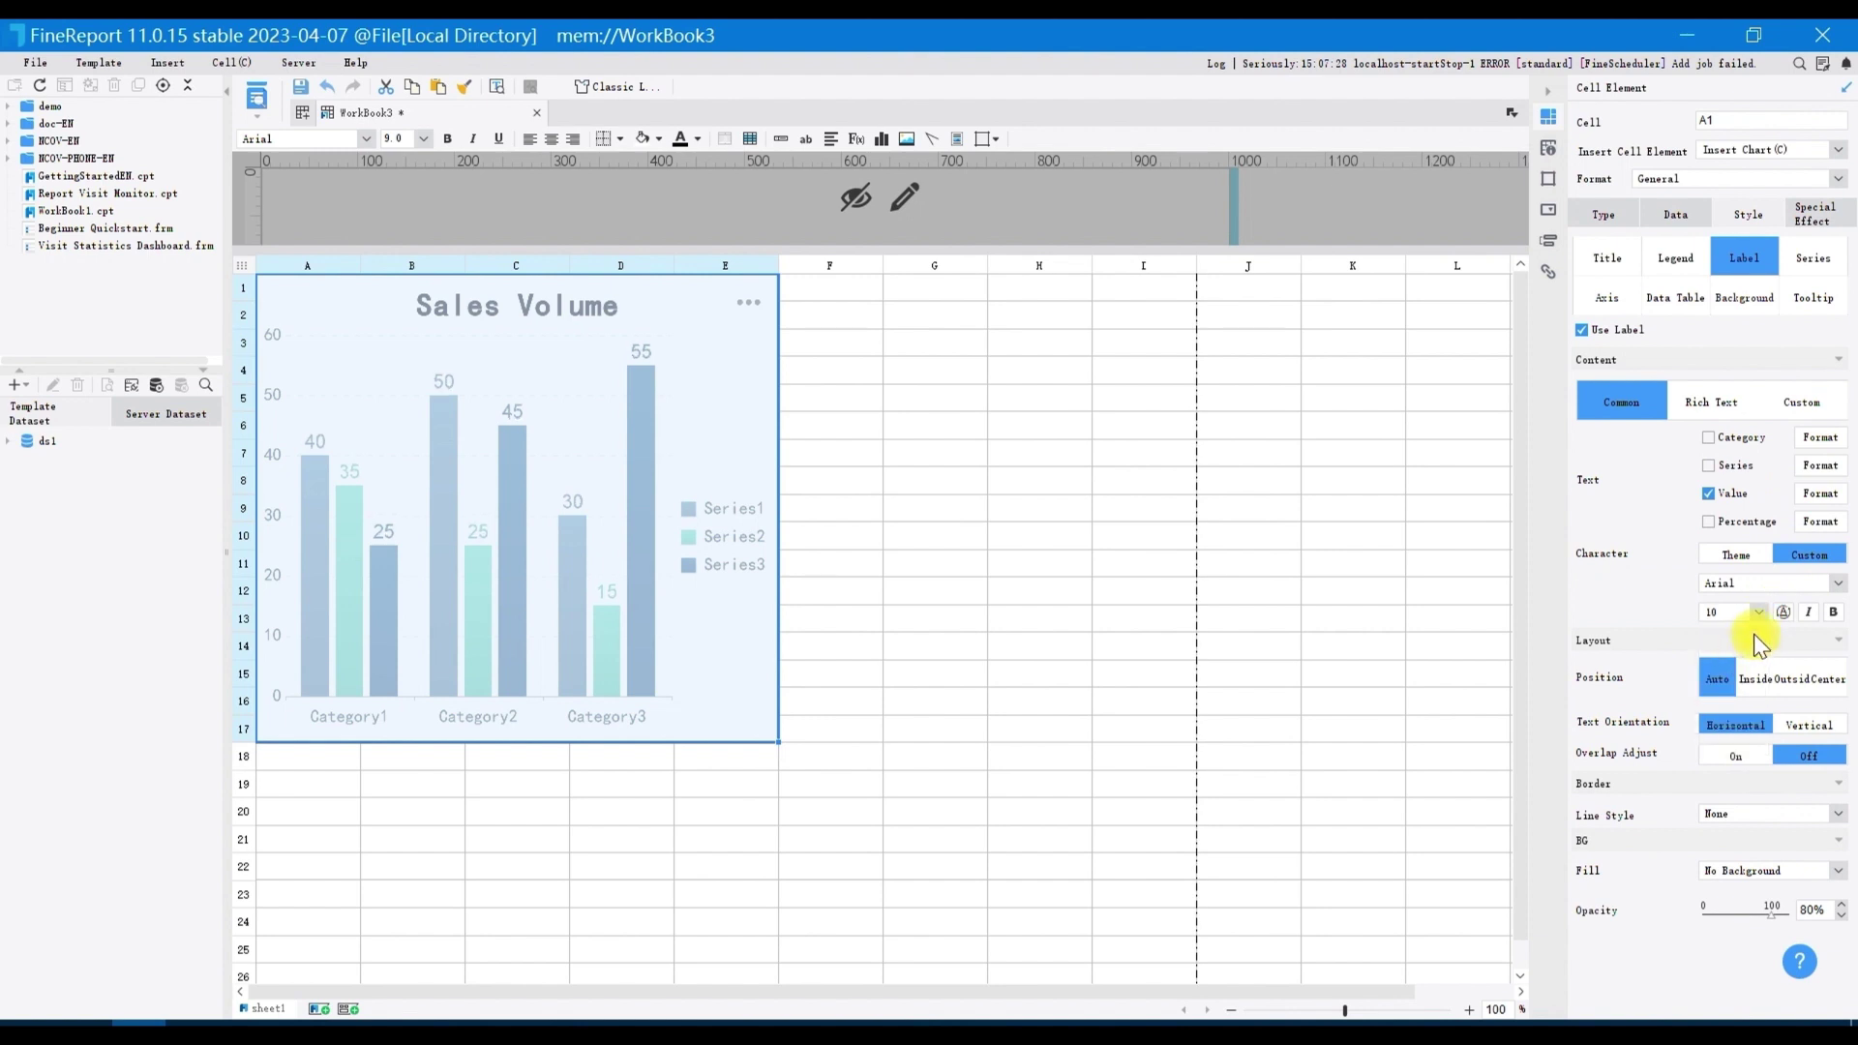
Turn off series gradient and apply the 'new kind' colour scheme
click(1811, 263)
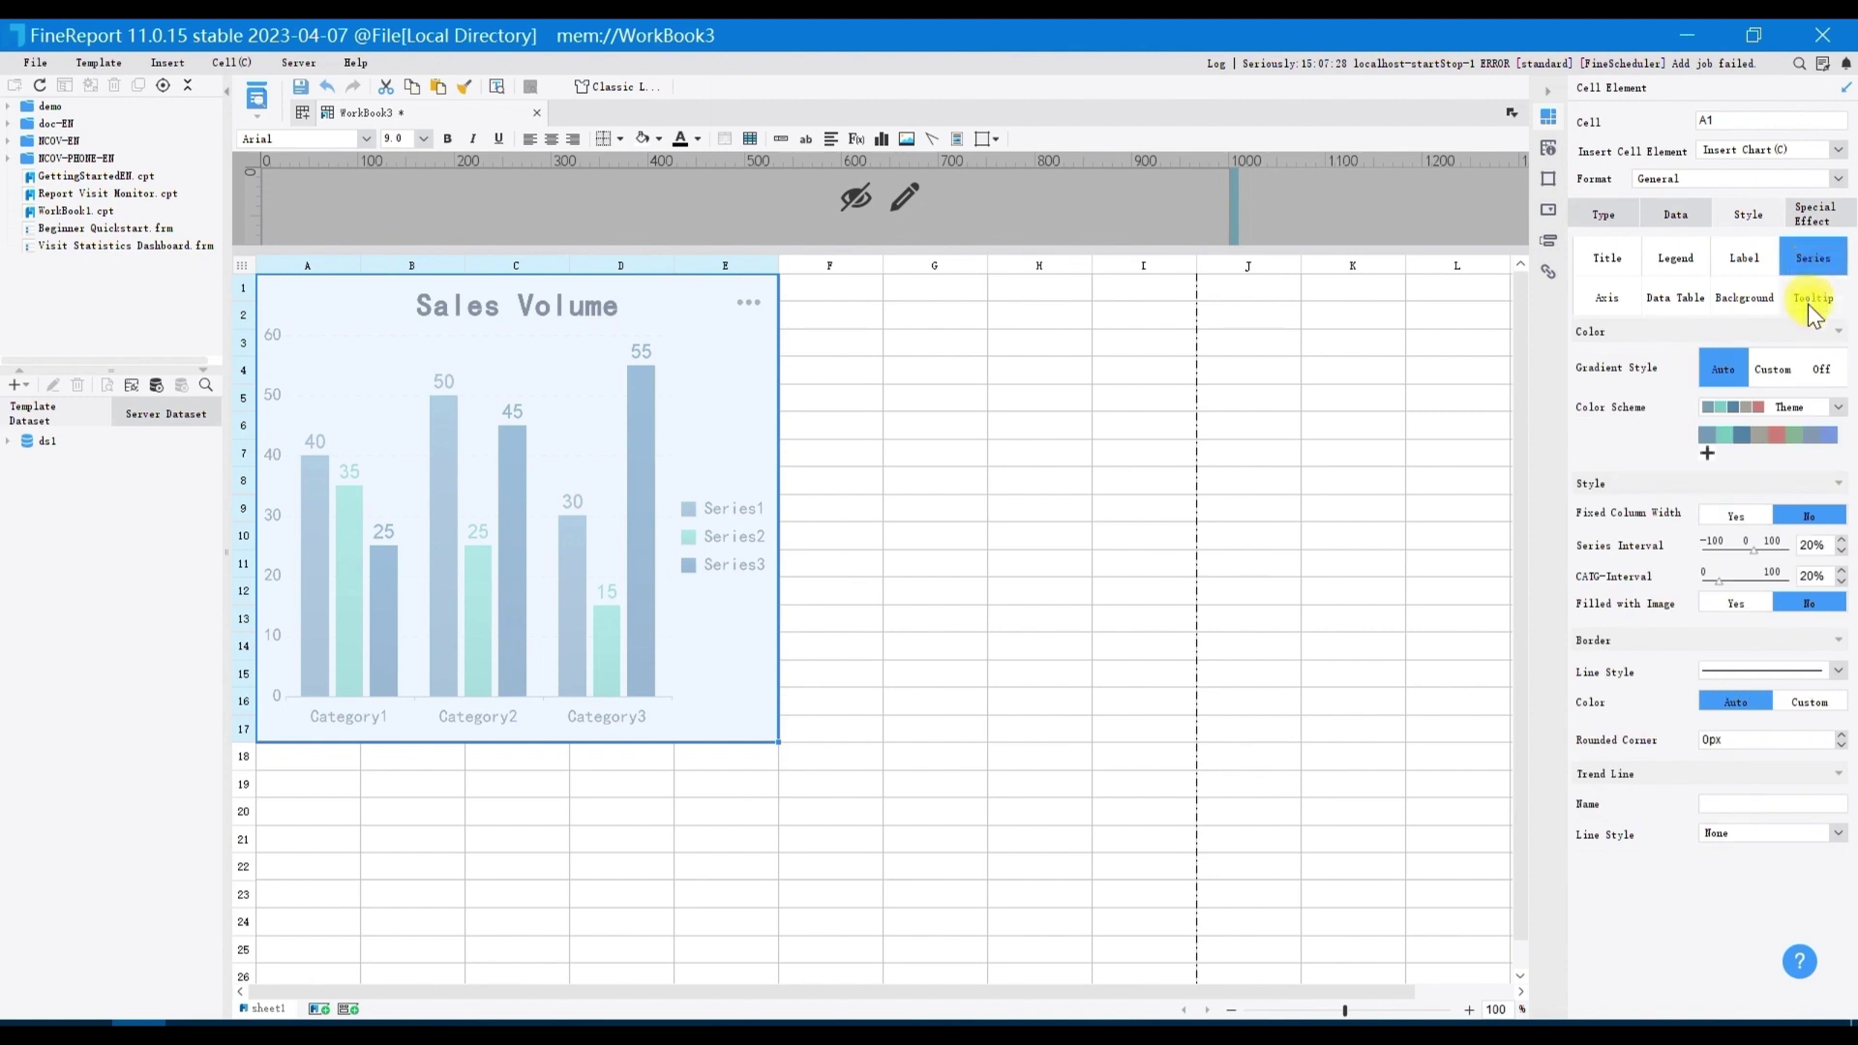
click(1815, 367)
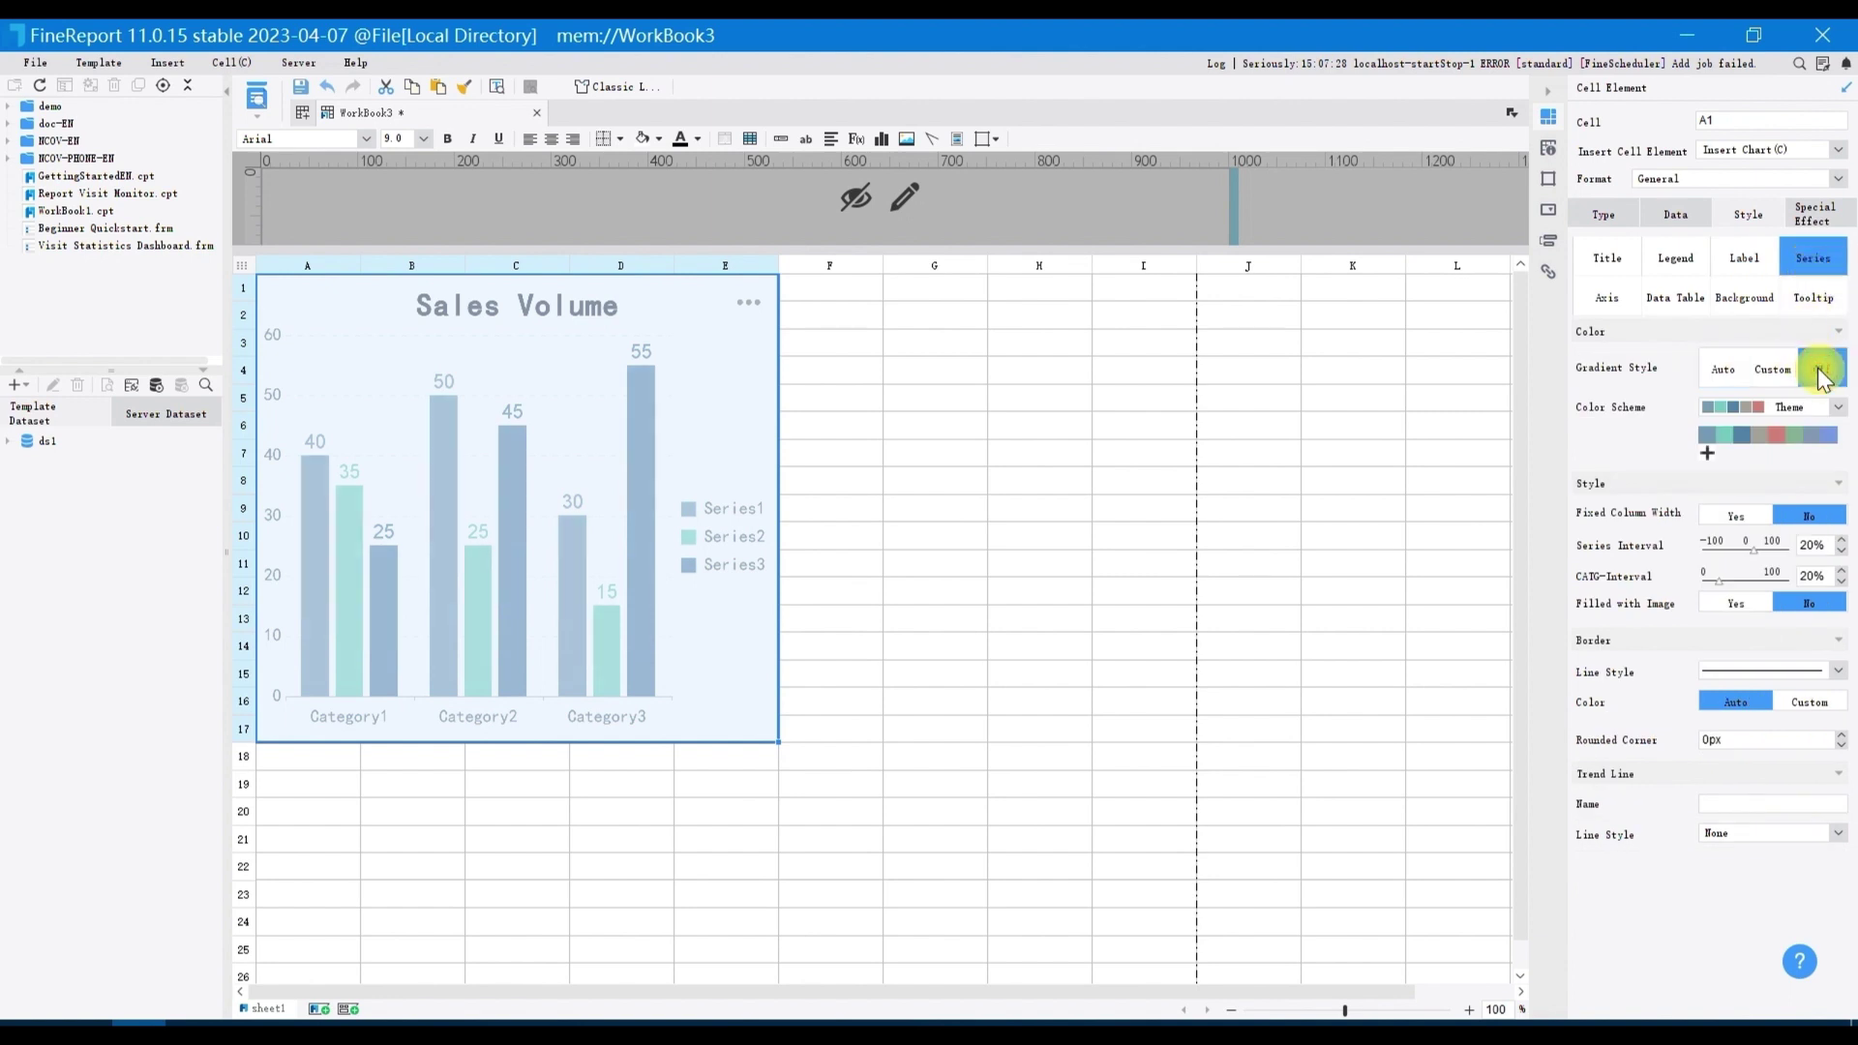
click(1836, 408)
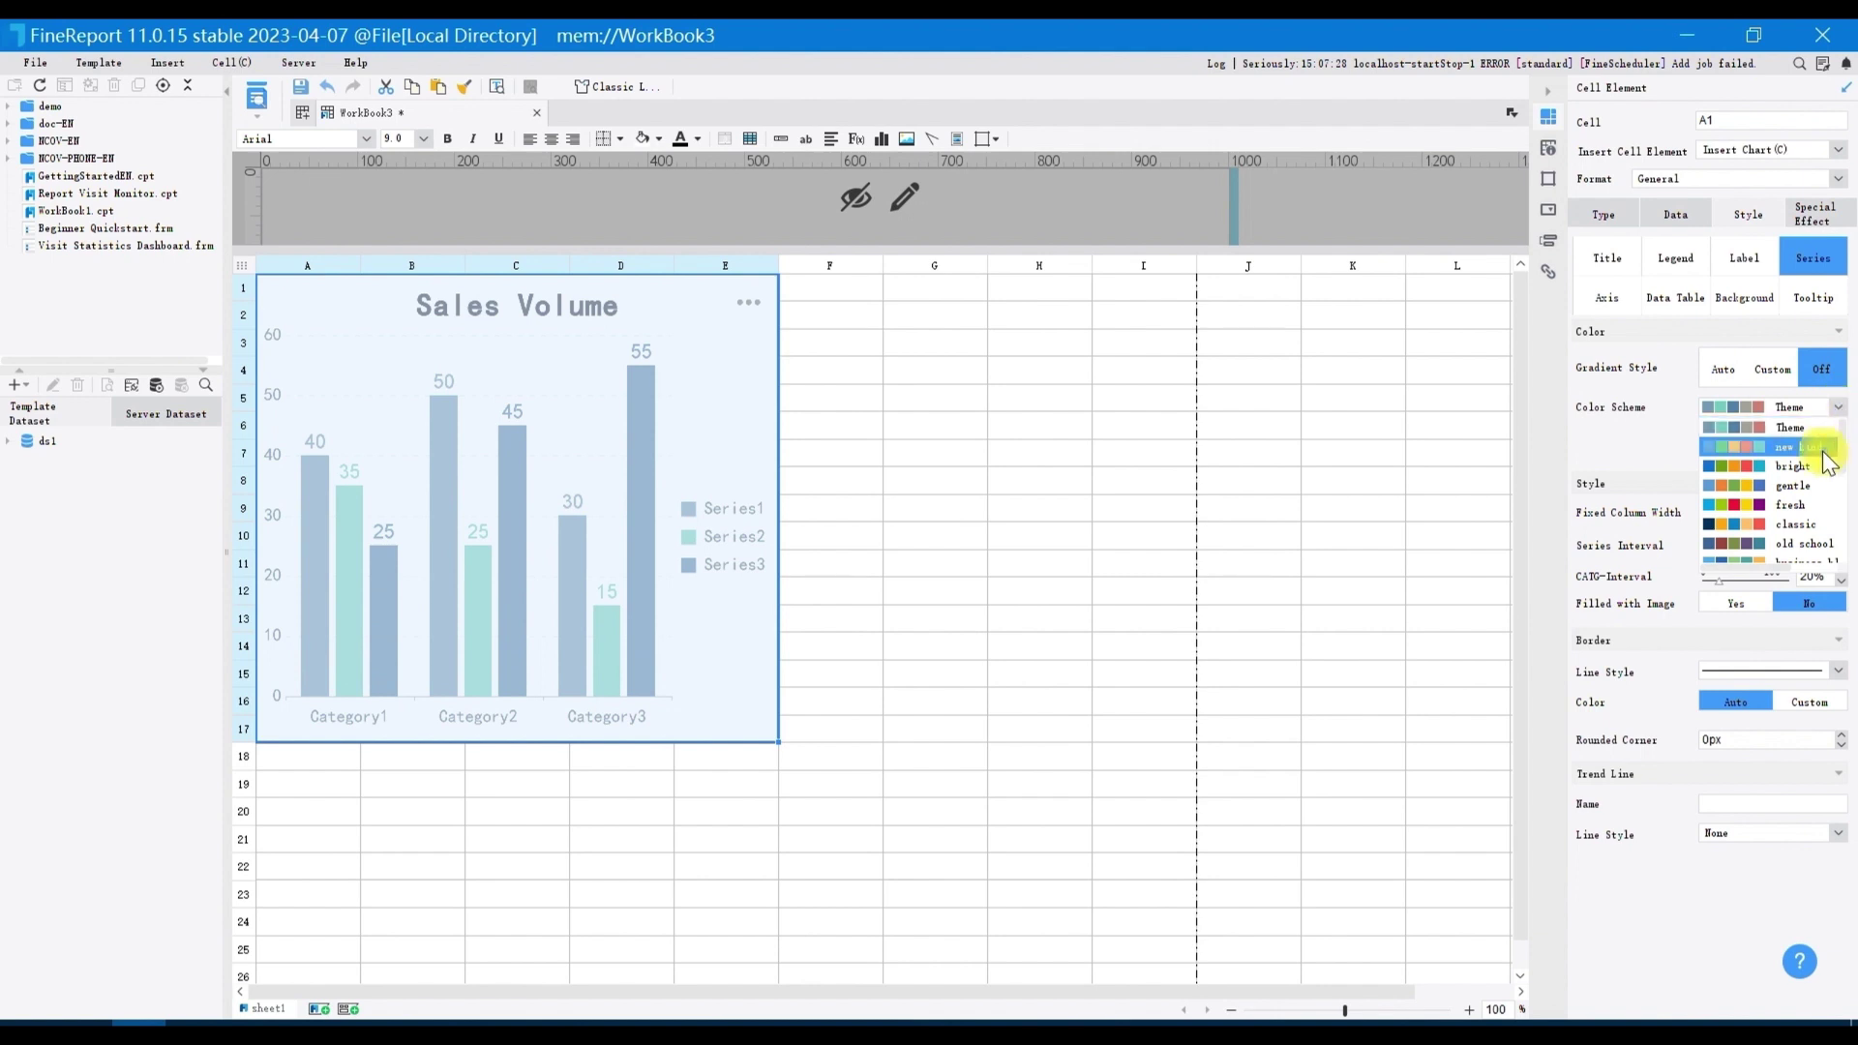
click(1816, 448)
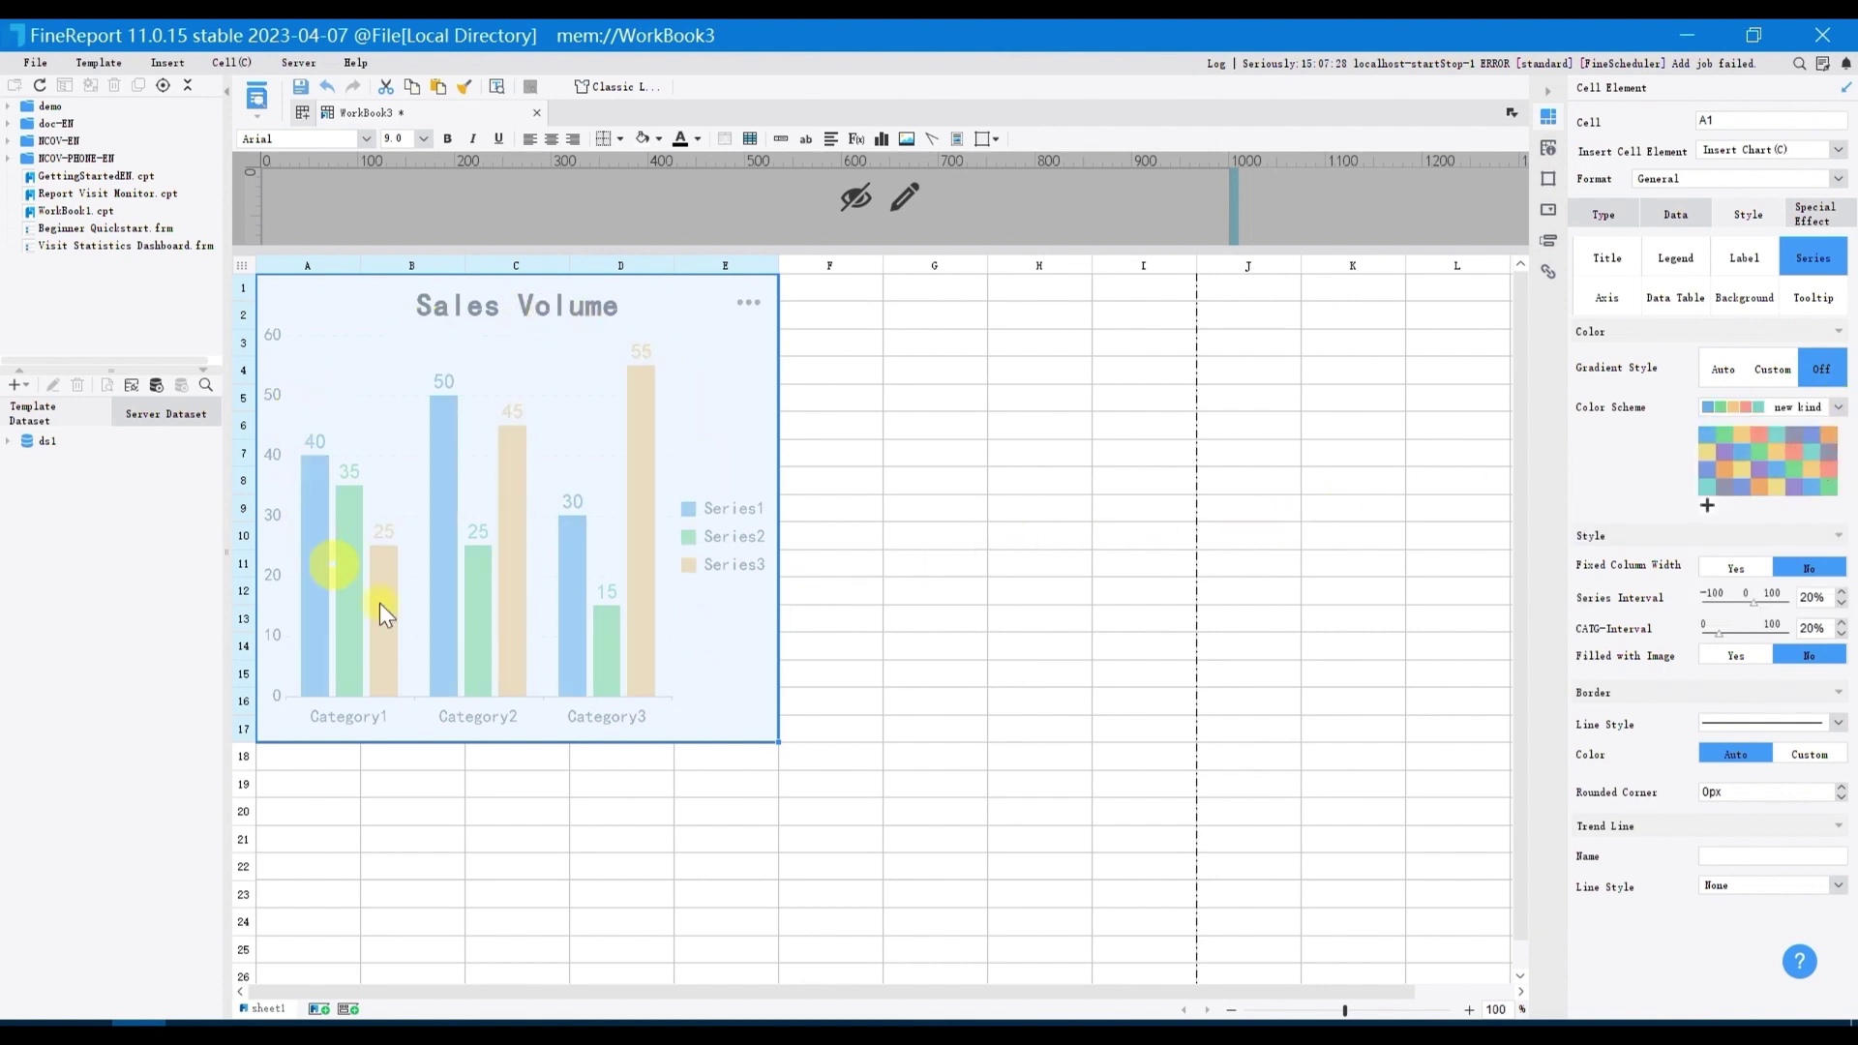
click(1837, 723)
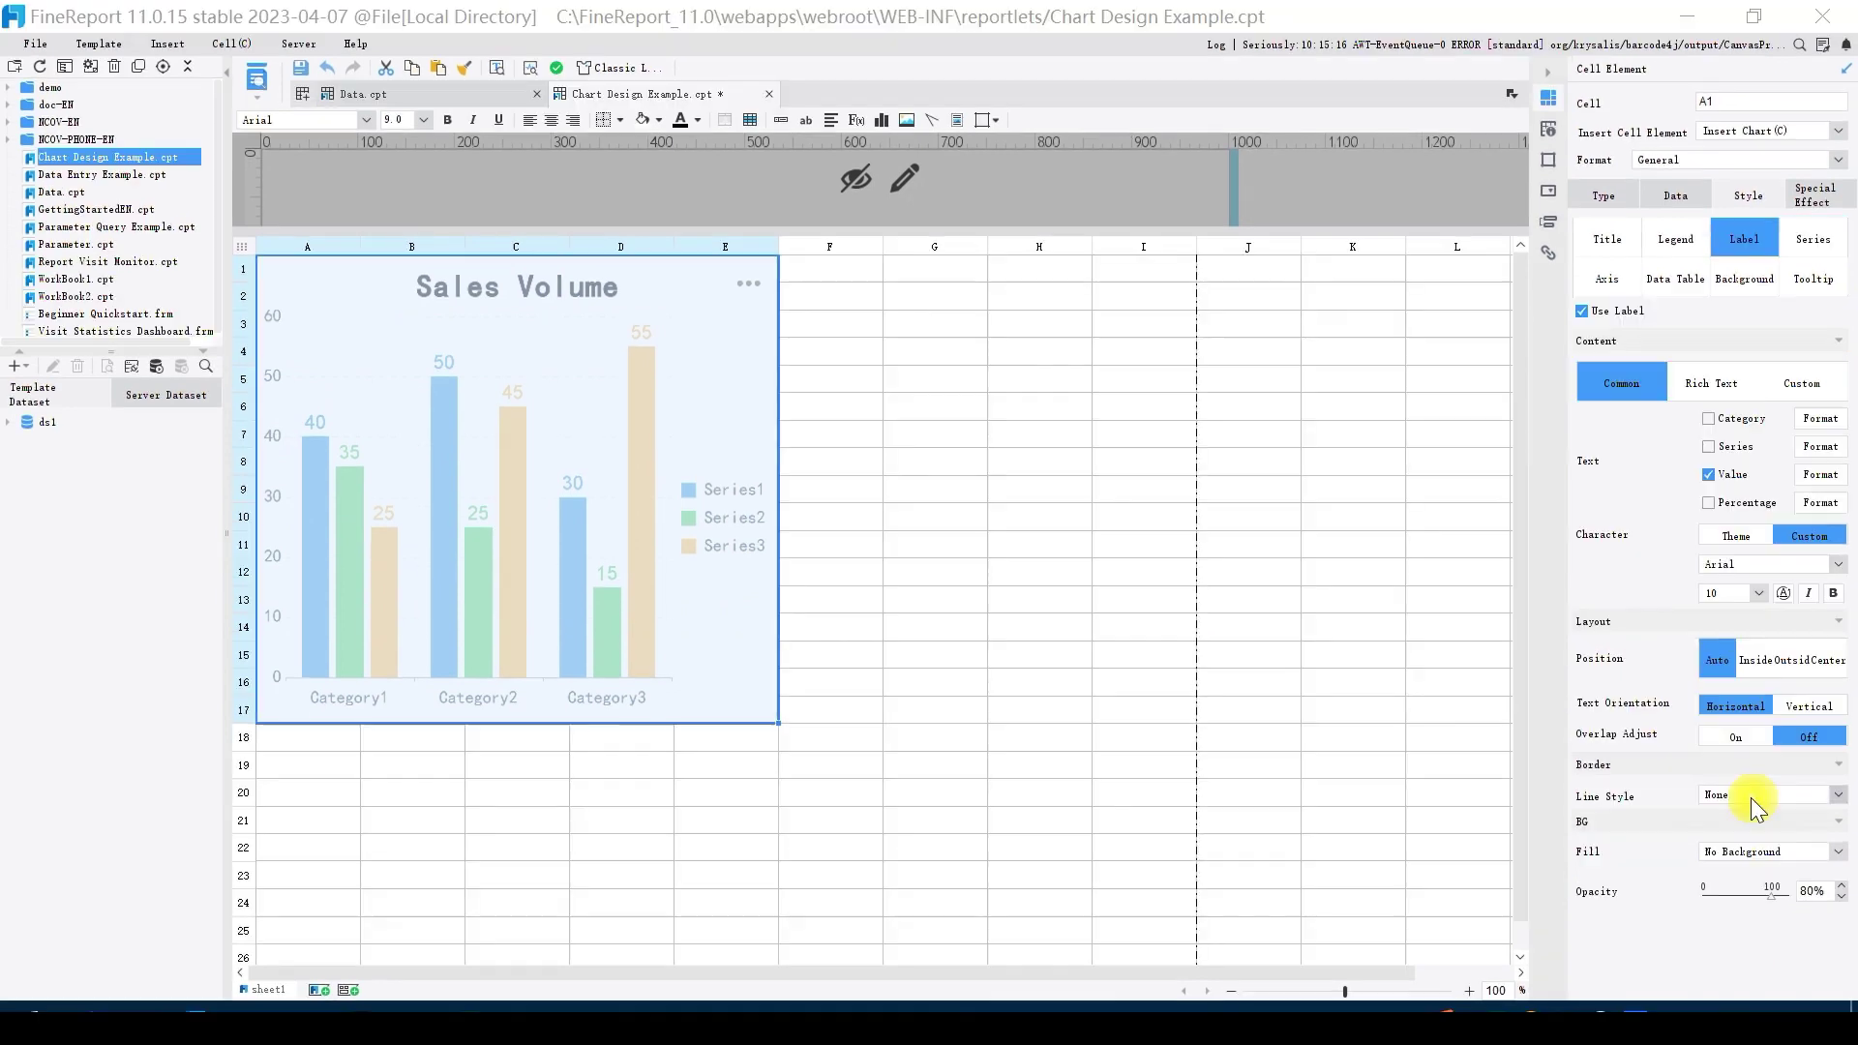
Hide the chart legend and widen column E so the chart stretches wider
click(1677, 239)
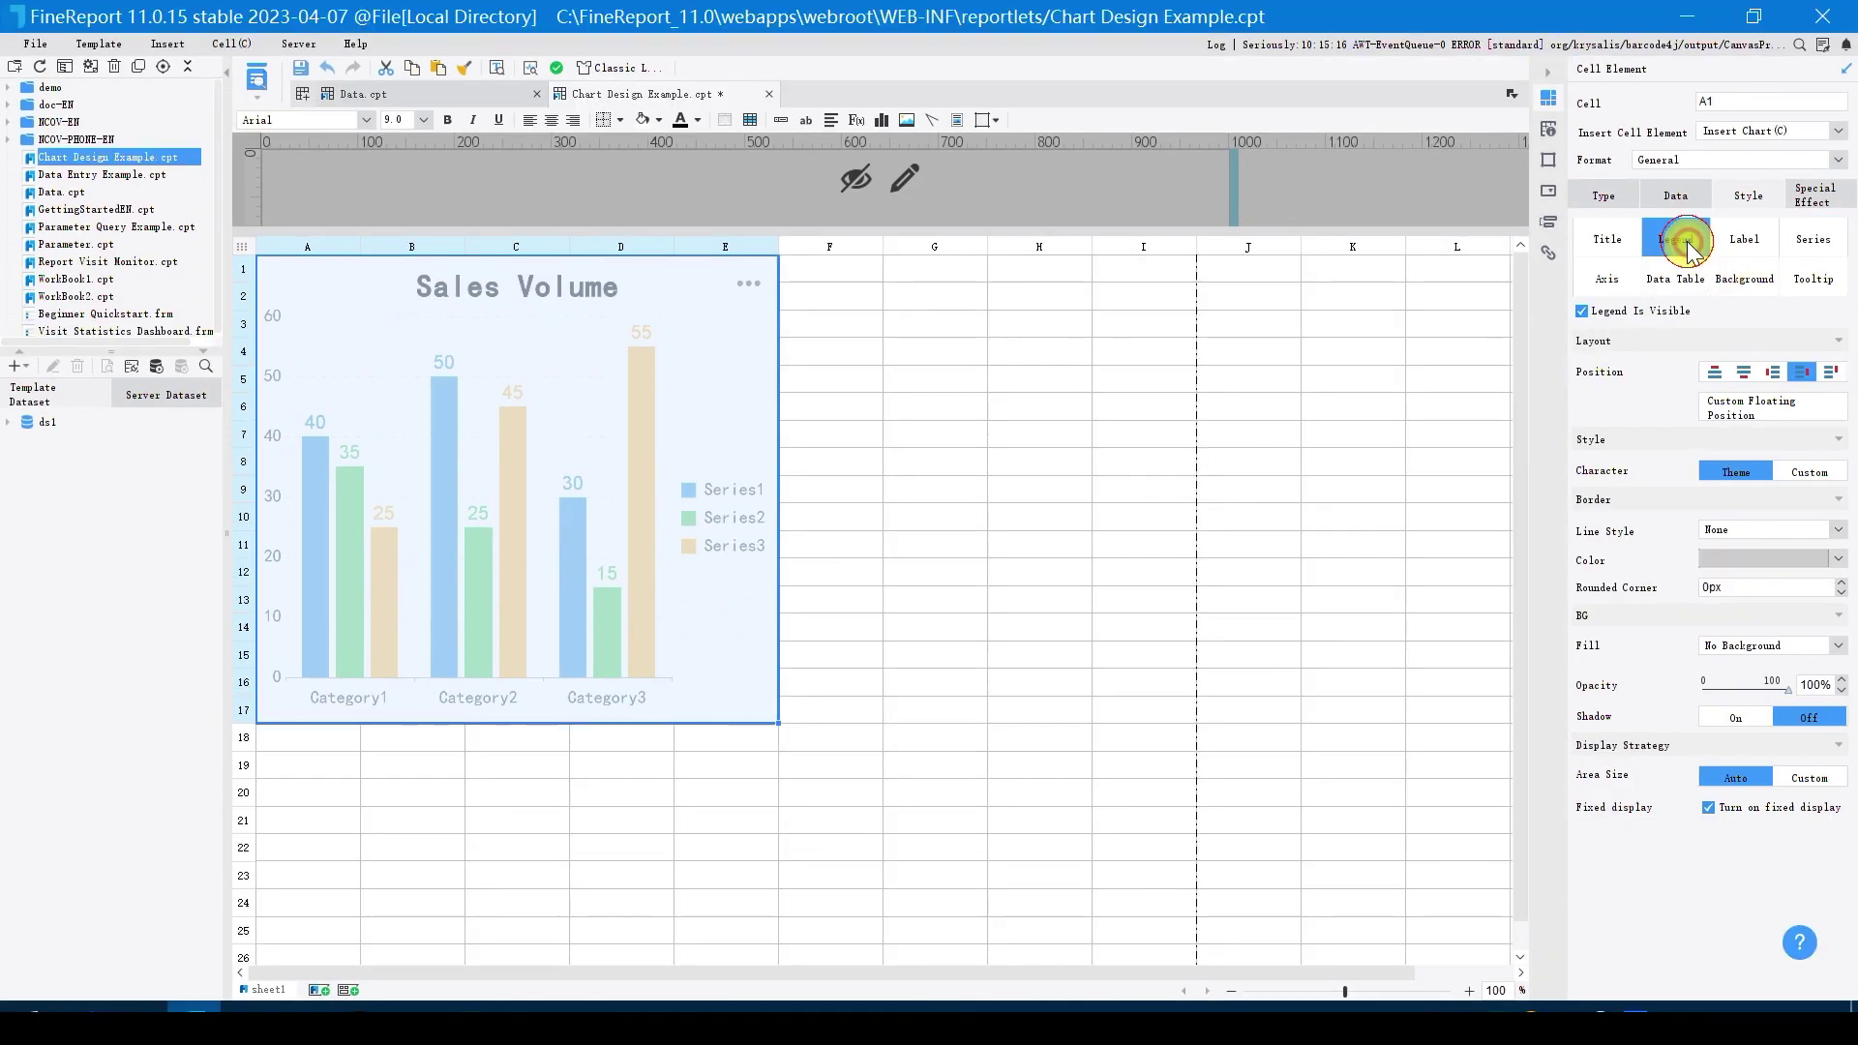
click(1582, 311)
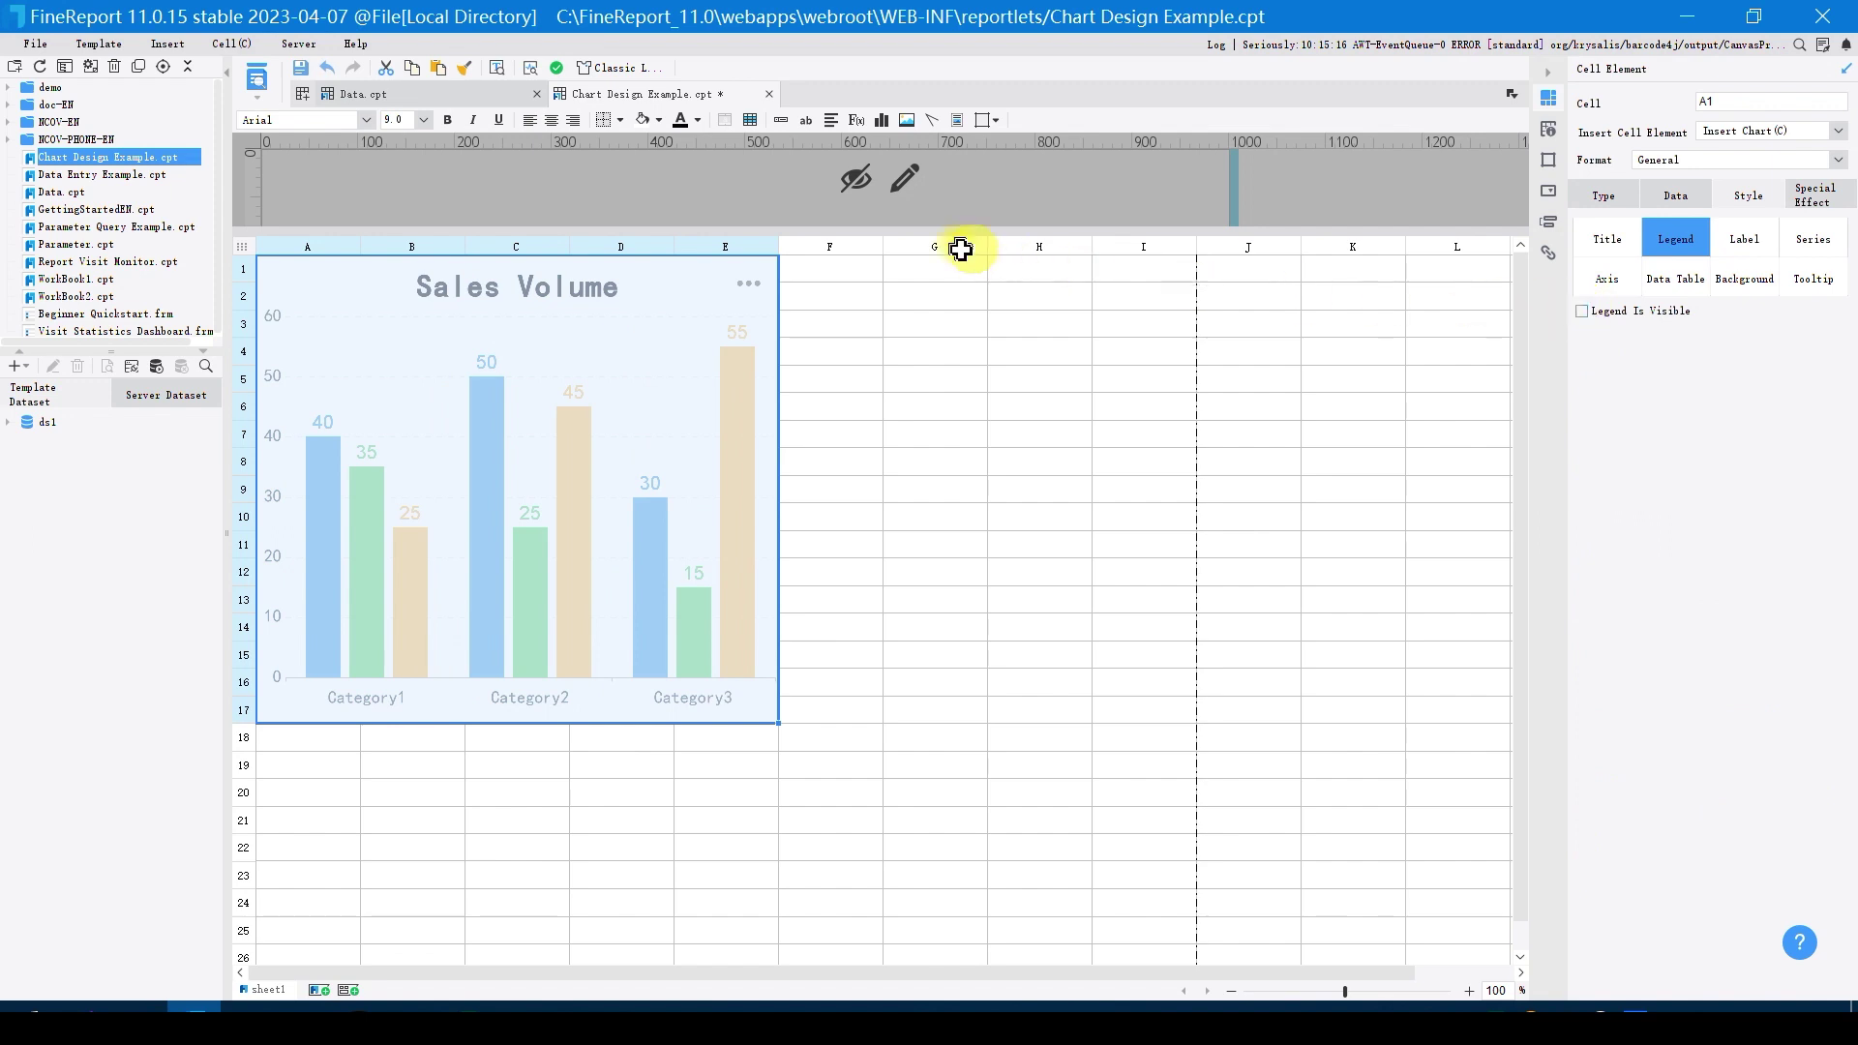
drag(780, 248, 959, 275)
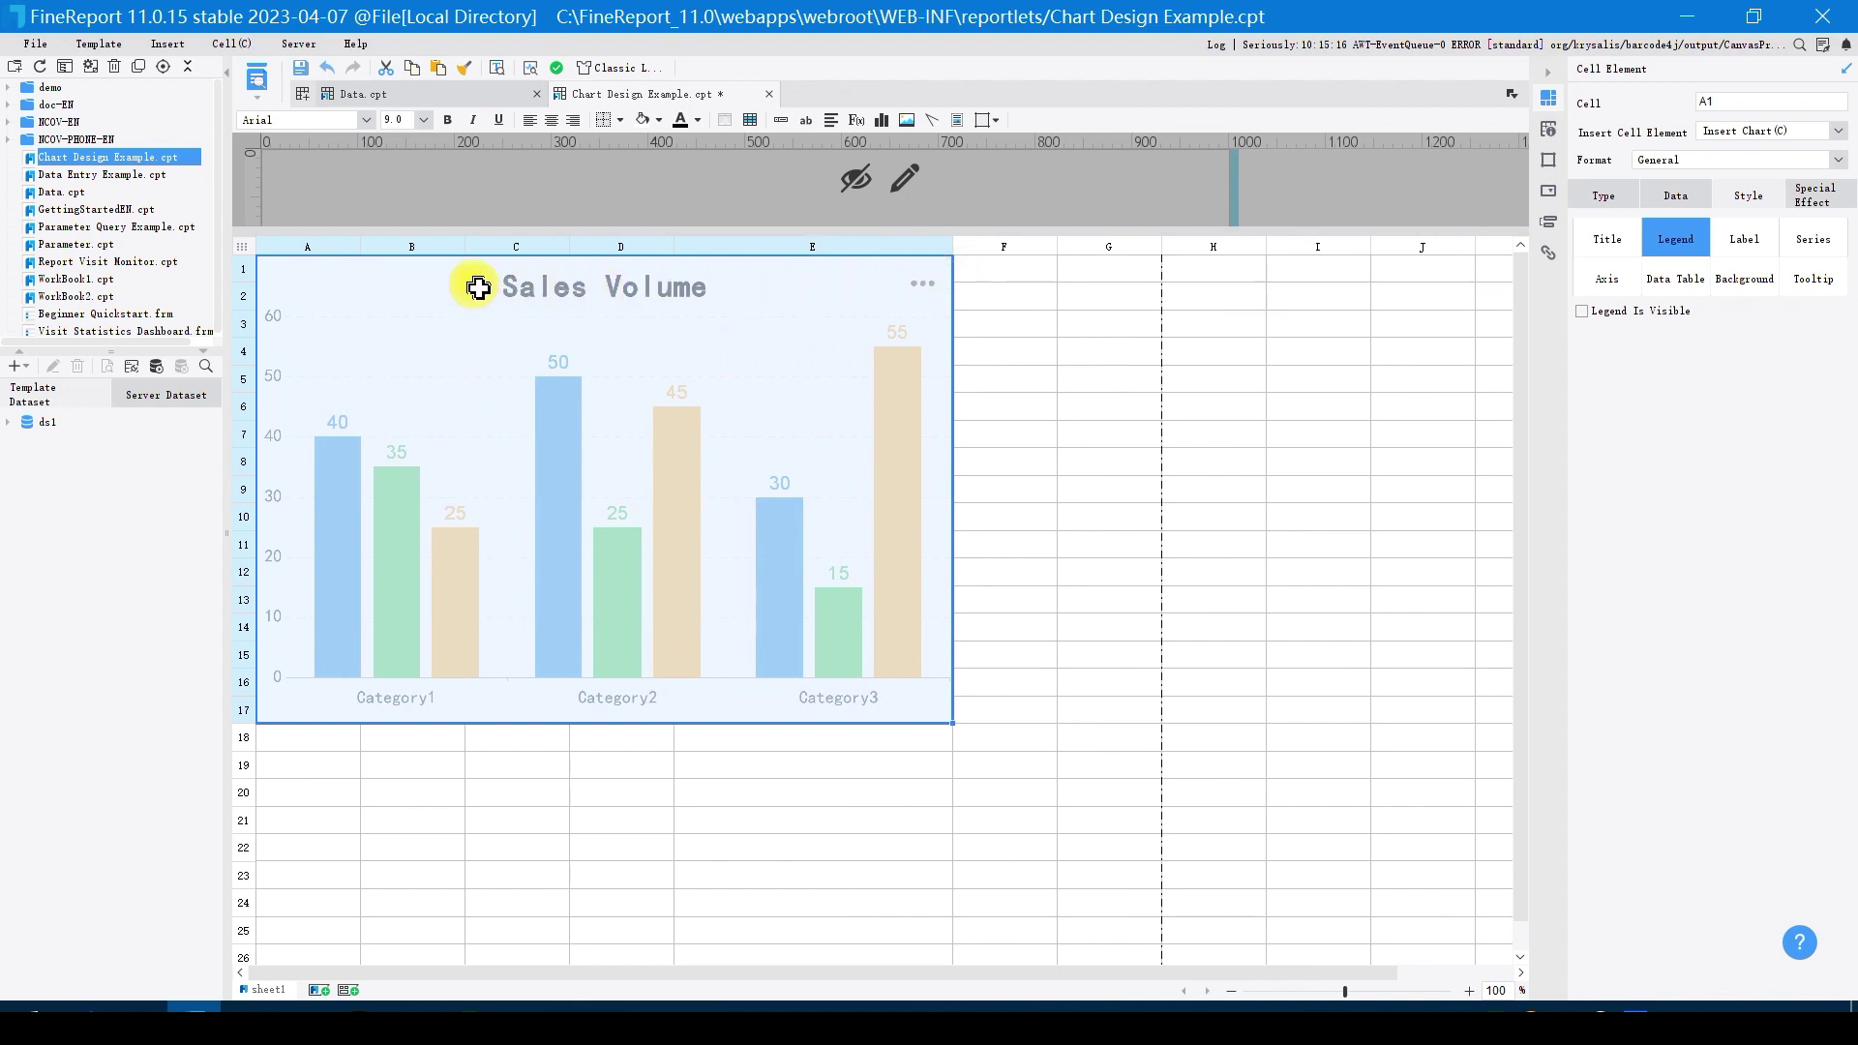
Save the Chart Design Example template
click(300, 69)
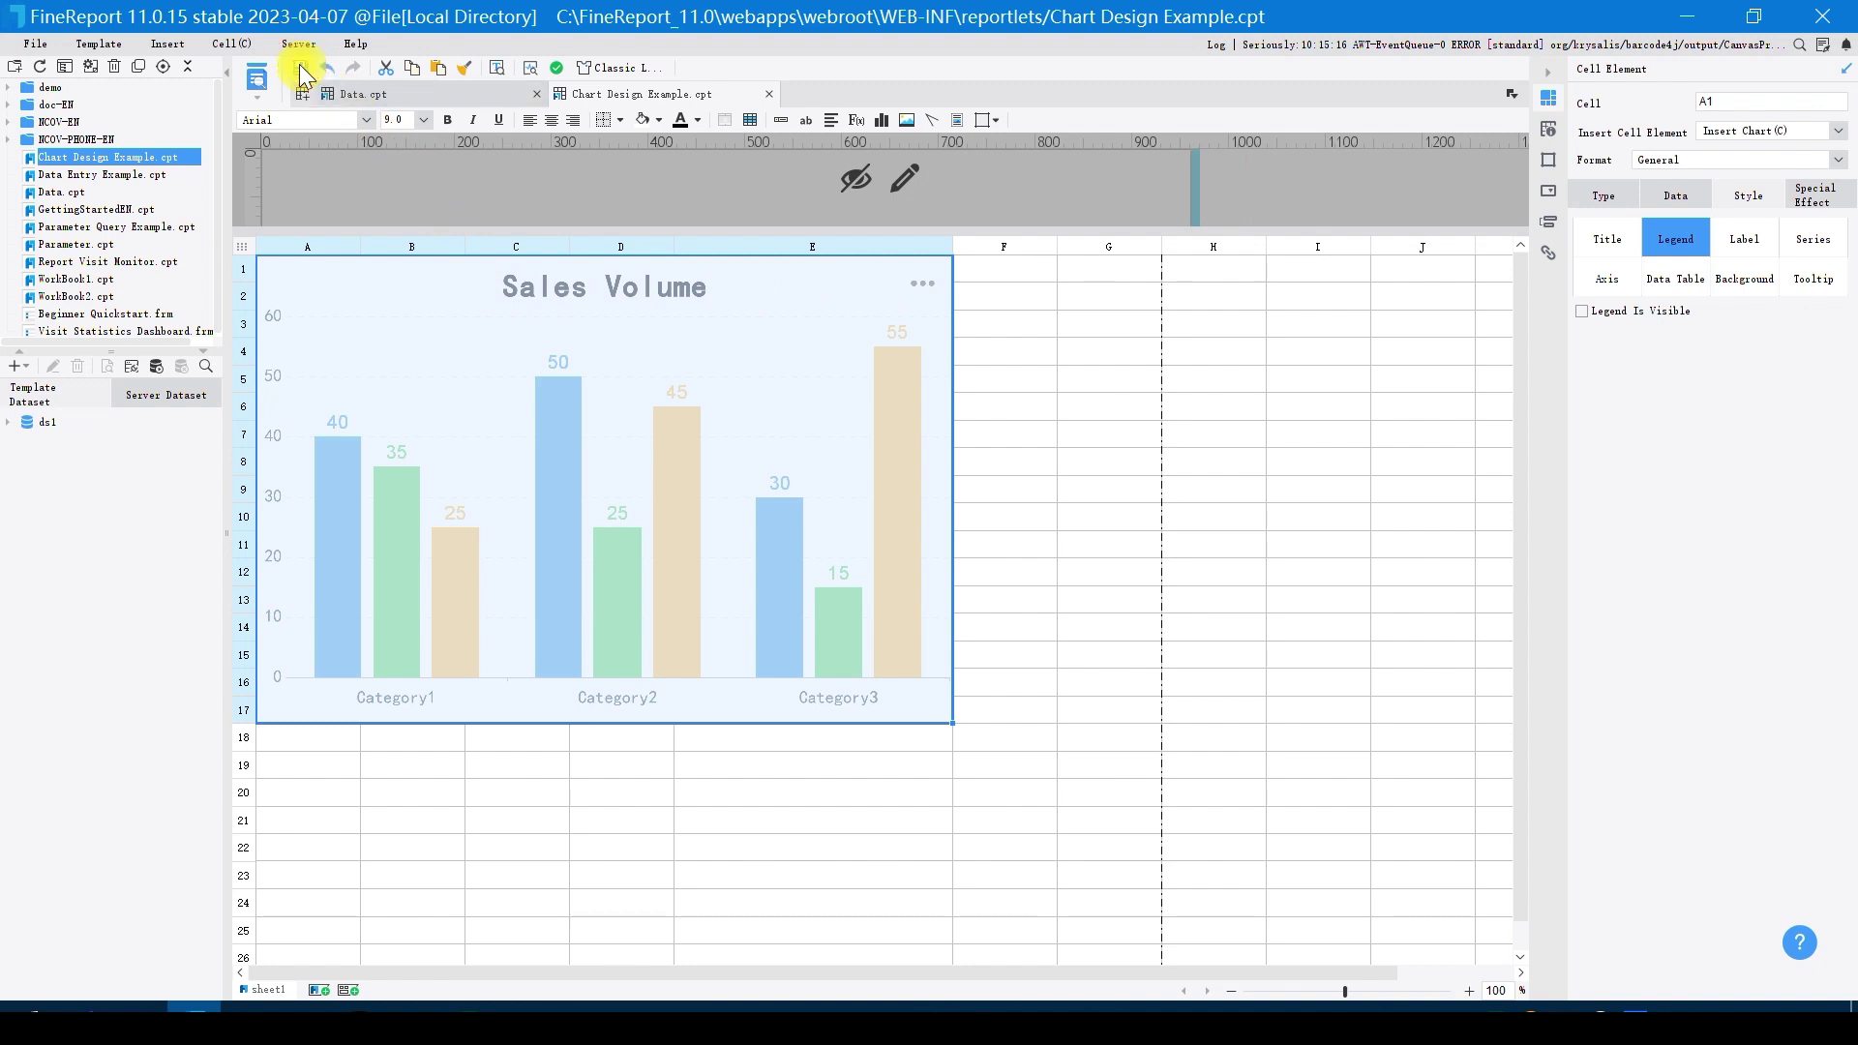